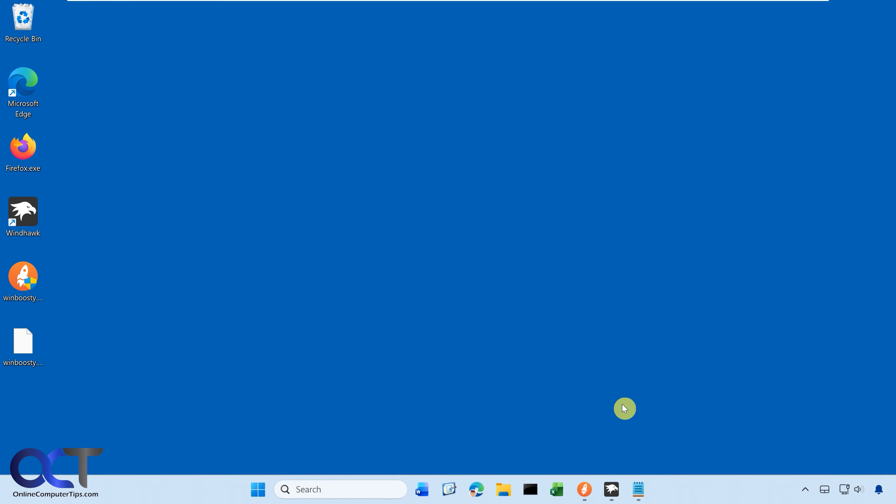
Step: Switch to Windhawk and search the available mods for "Calendar Live Overlay"
{"action": "left_click", "coordinate": [614, 489]}
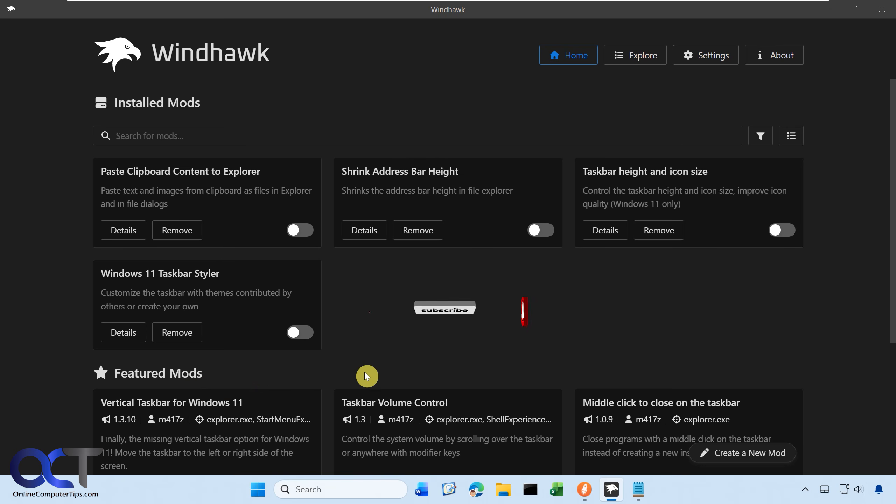
{"action": "left_click", "coordinate": [631, 57]}
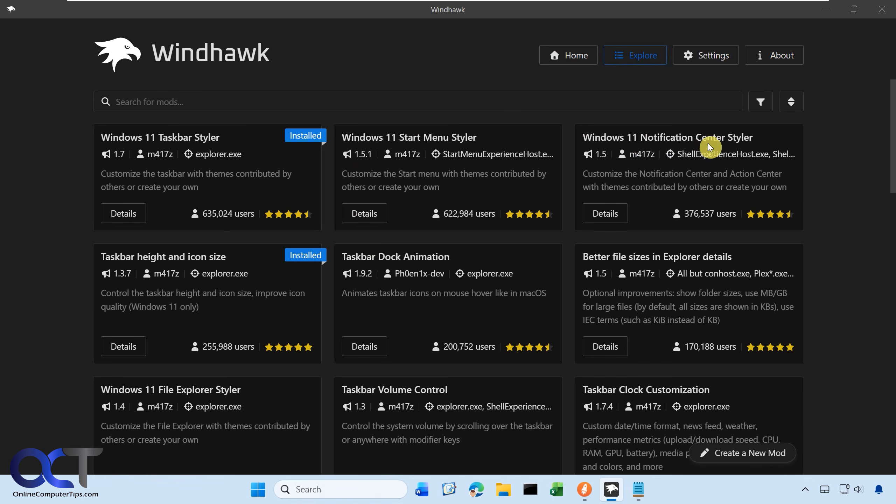
{"action": "left_click", "coordinate": [788, 107]}
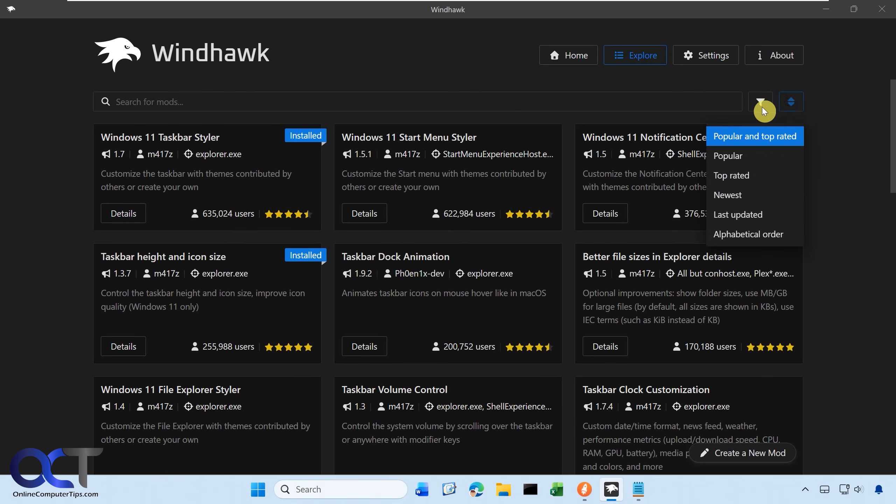
{"action": "left_click", "coordinate": [621, 98]}
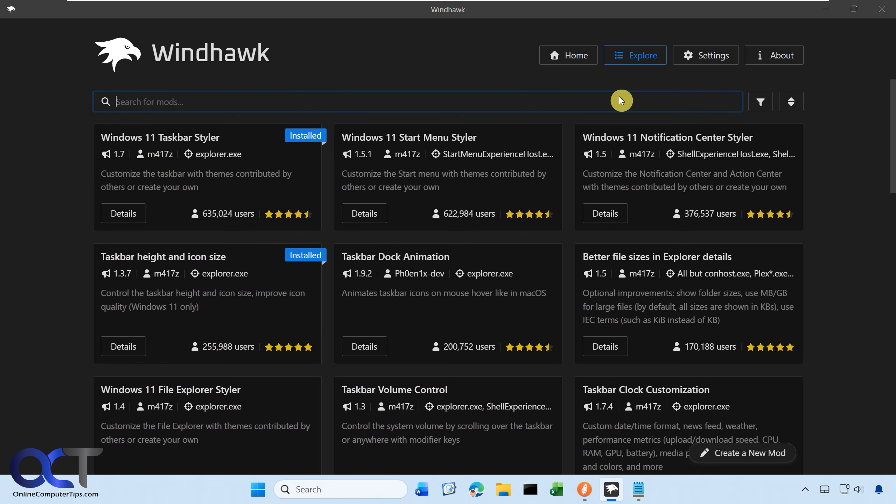
{"action": "type", "text": "Calendar Live Overlay"}
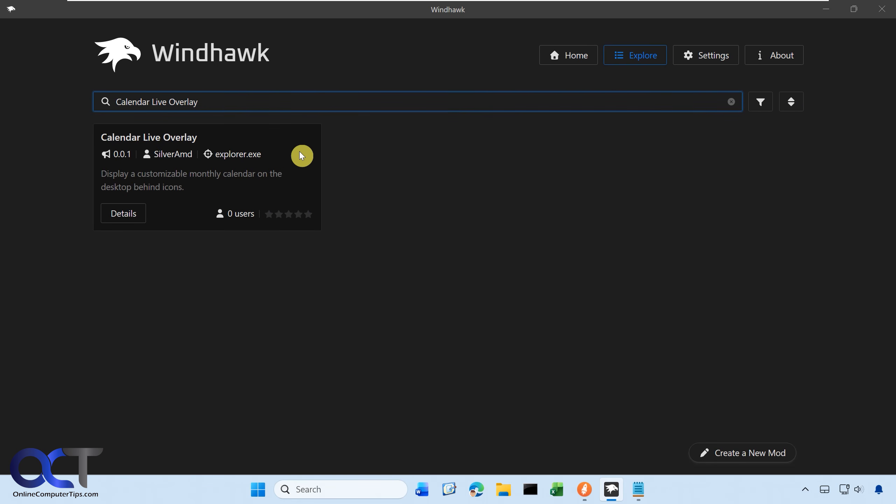
Step: Review the details of the Calendar Live Overlay mod and install it, accepting the risk
{"action": "left_click", "coordinate": [134, 212]}
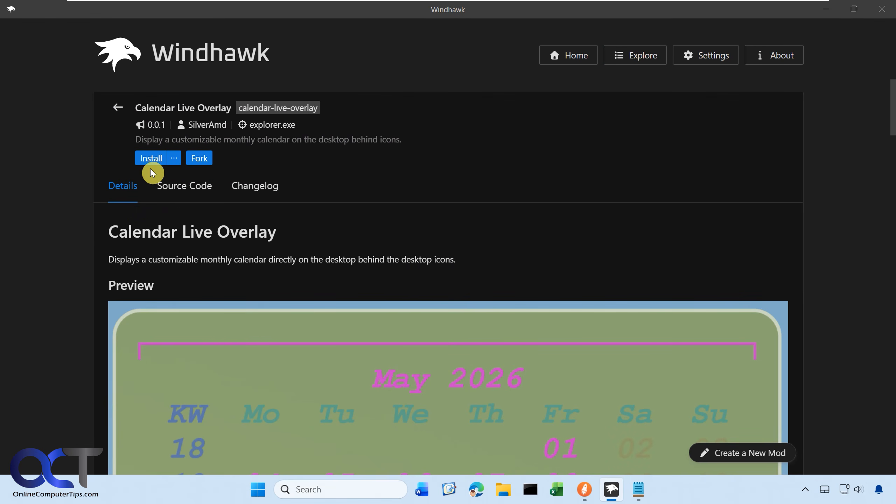
{"action": "scroll", "coordinate": [242, 309], "scroll_direction": "down", "scroll_amount": 7}
{"action": "scroll", "coordinate": [245, 314], "scroll_direction": "down", "scroll_amount": 5}
{"action": "scroll", "coordinate": [245, 315], "scroll_direction": "up", "scroll_amount": 15}
{"action": "left_click", "coordinate": [156, 163]}
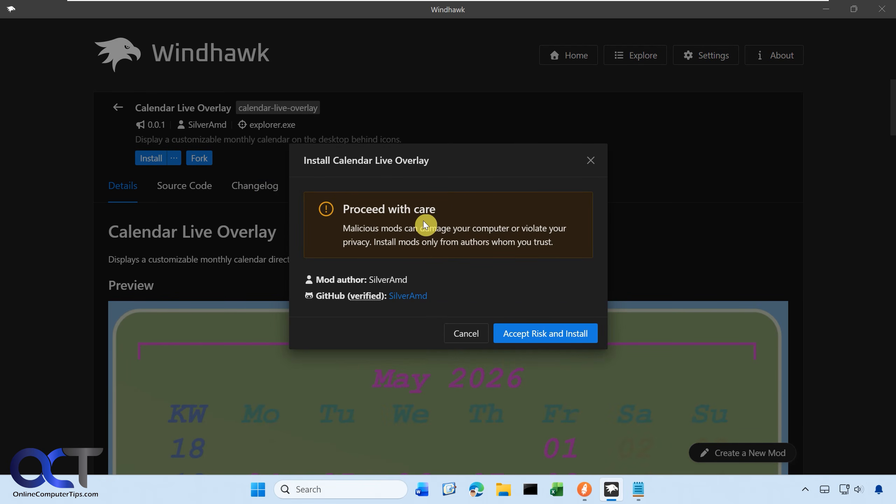
{"action": "left_click", "coordinate": [547, 337]}
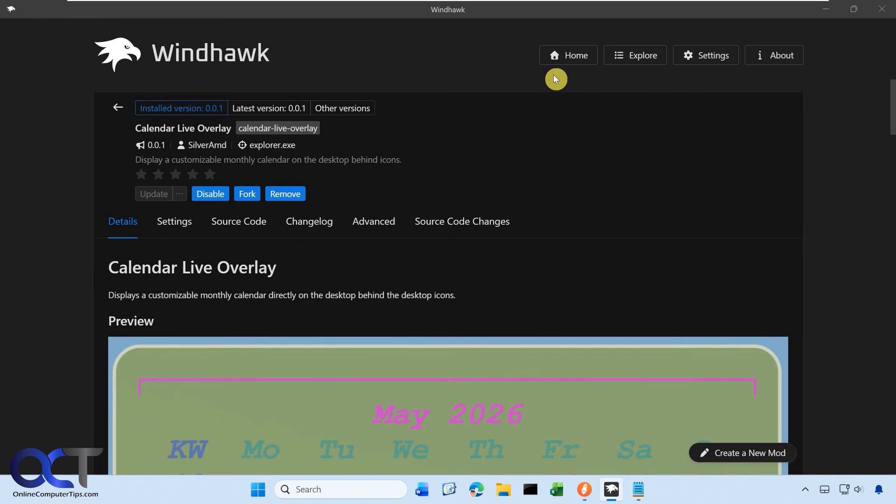
Step: Open the settings of Calendar Live Overlay from the list of installed mods
{"action": "left_click", "coordinate": [569, 60]}
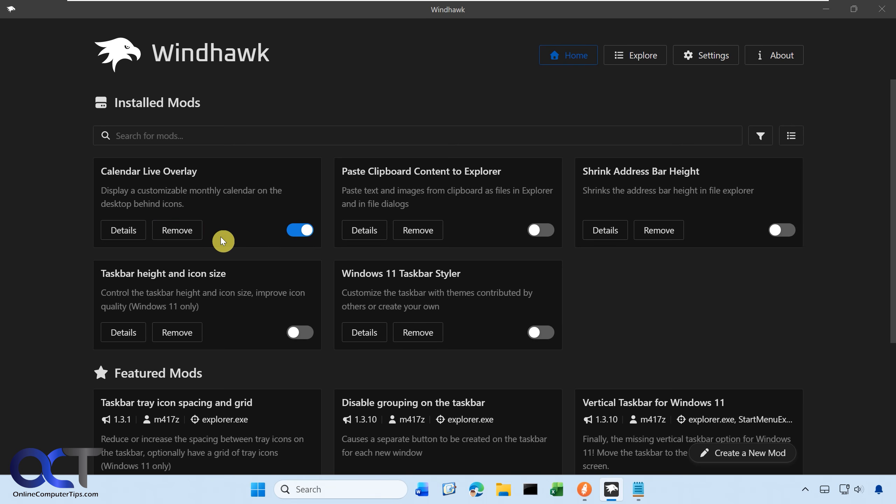
{"action": "left_click", "coordinate": [136, 230]}
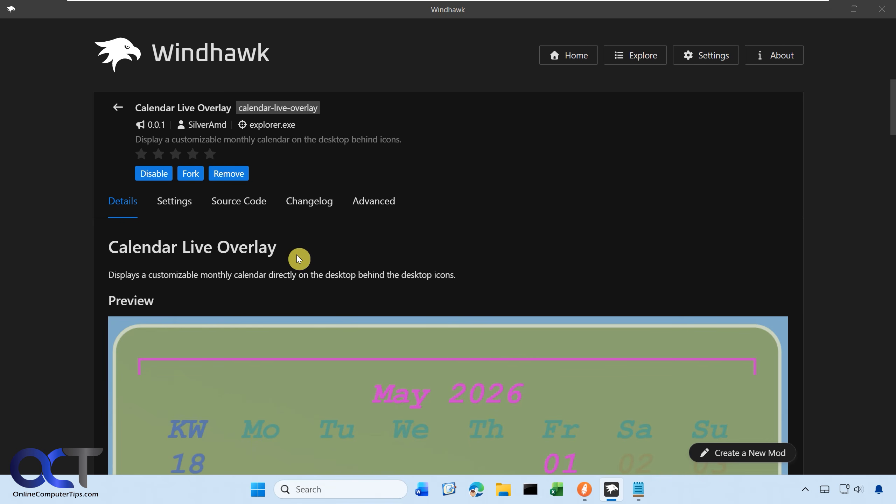
{"action": "scroll", "coordinate": [297, 300], "scroll_direction": "down", "scroll_amount": 12}
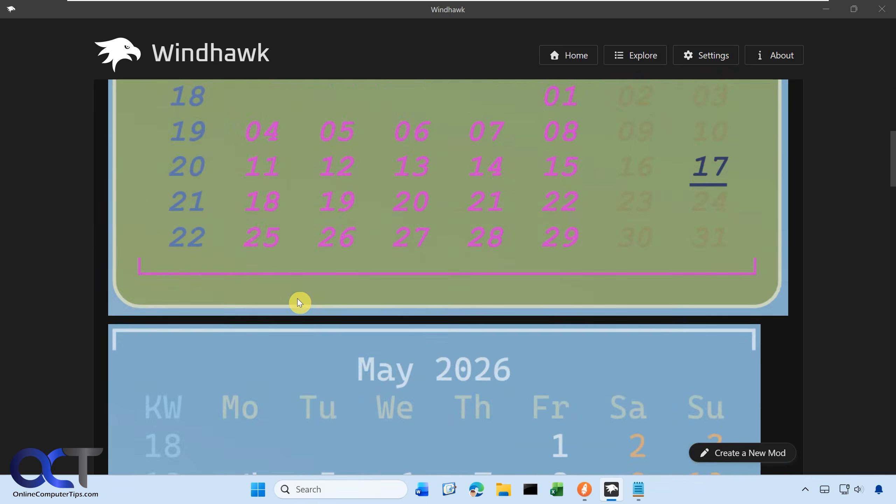
{"action": "scroll", "coordinate": [299, 301], "scroll_direction": "up", "scroll_amount": 15}
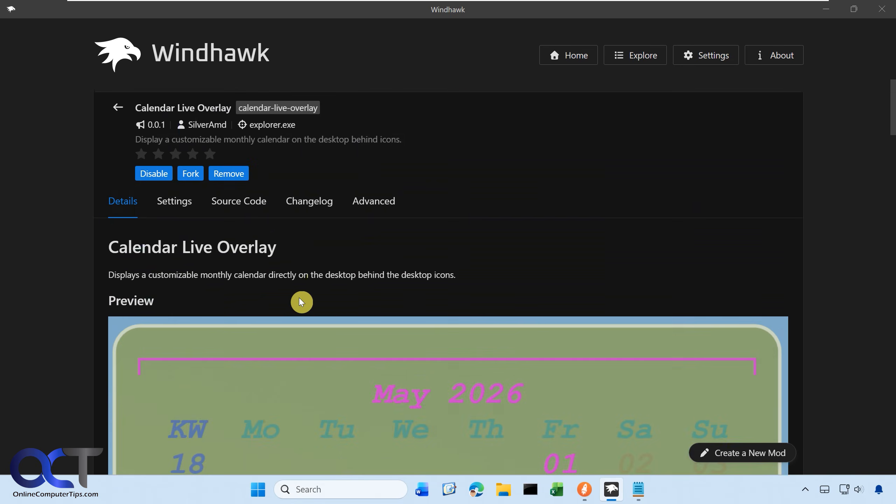
{"action": "left_click", "coordinate": [188, 216]}
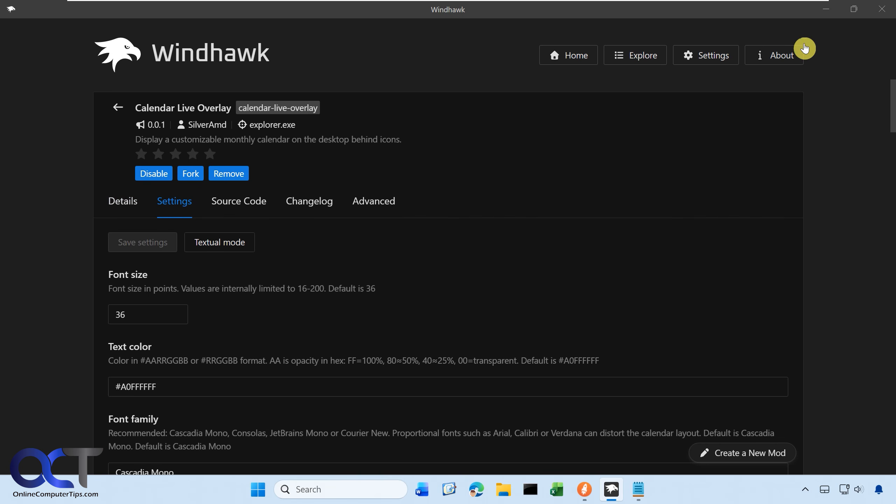
Step: Shrink the maximized Windhawk window and place it on the left half of the desktop, leaving the calendar uncovered
{"action": "left_click", "coordinate": [848, 13]}
{"action": "left_click_drag", "start_coordinate": [798, 51], "coordinate": [315, 67]}
{"action": "left_click_drag", "start_coordinate": [808, 173], "coordinate": [544, 168]}
{"action": "left_click_drag", "start_coordinate": [422, 64], "coordinate": [310, 37]}
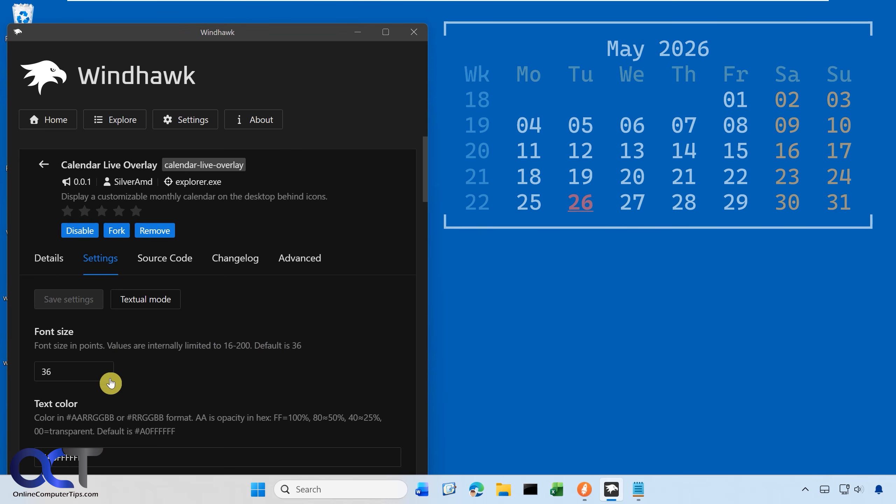
Step: Set the calendar's font size to 18 and save the settings
{"action": "left_click_drag", "start_coordinate": [65, 372], "coordinate": [38, 372]}
{"action": "type", "text": "18"}
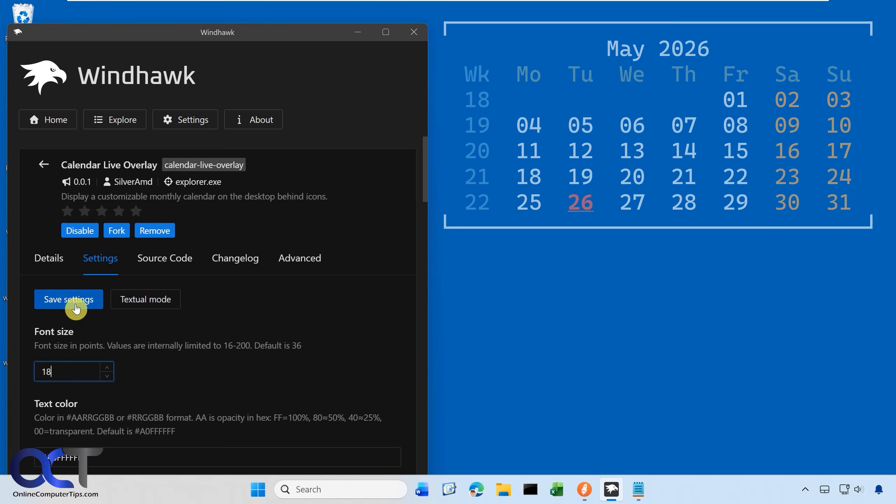
{"action": "left_click", "coordinate": [76, 305]}
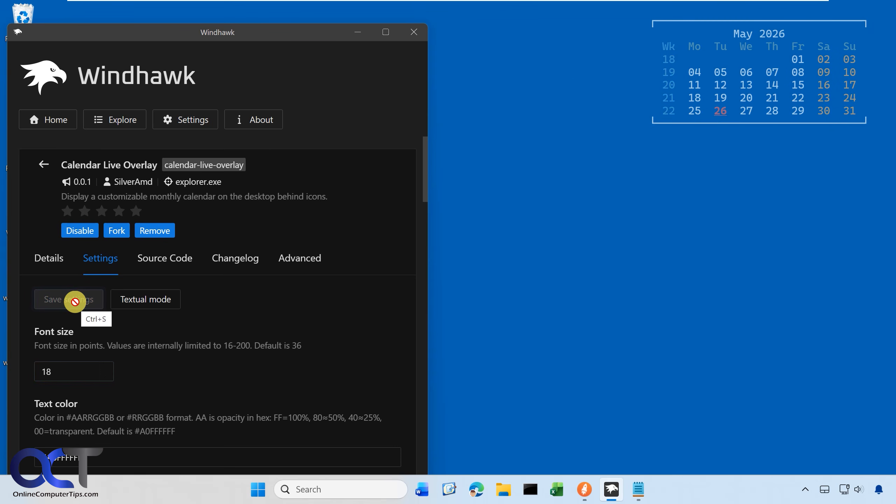
Step: Set the calendar's font size to 22 and save the settings
{"action": "double_click", "coordinate": [35, 367]}
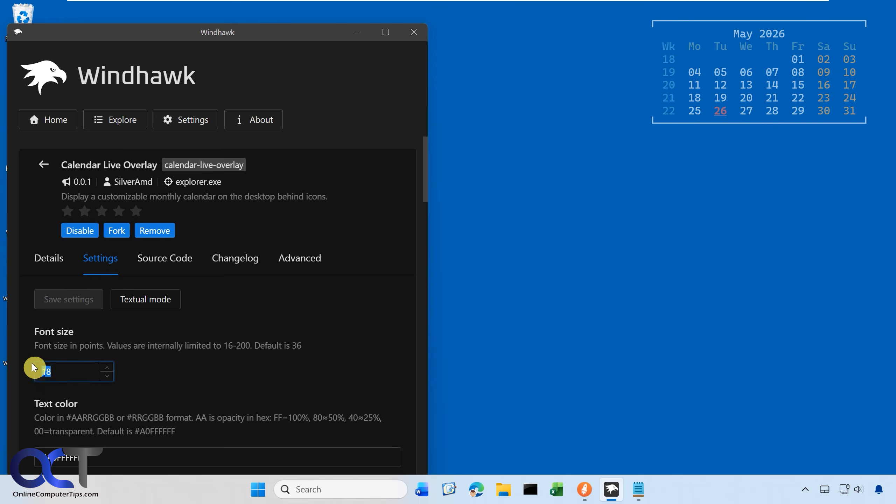
{"action": "type", "text": "22"}
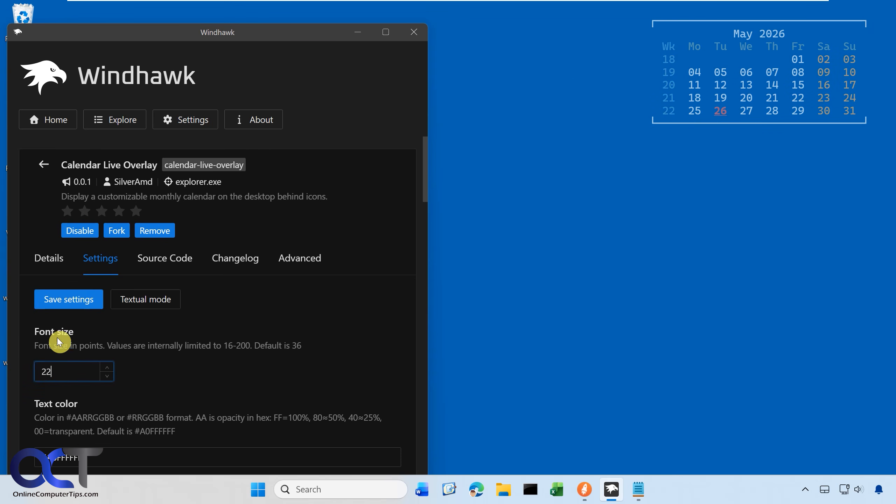
{"action": "left_click", "coordinate": [62, 303]}
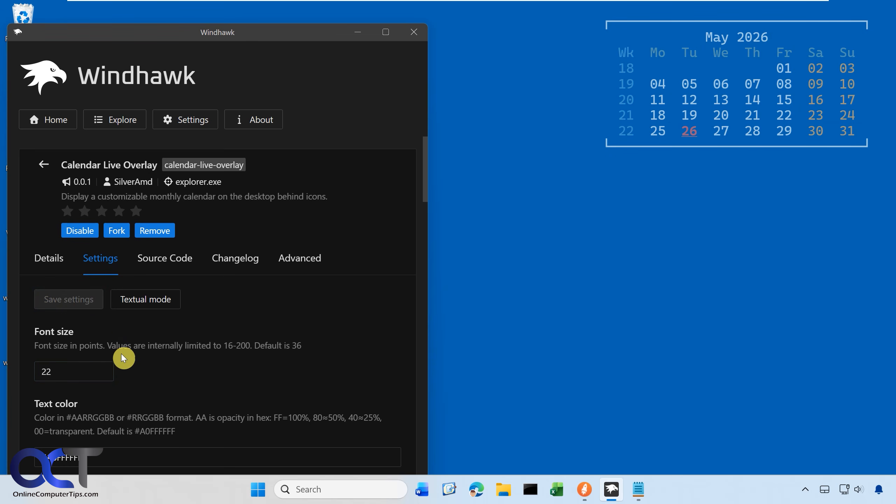
Step: Set the calendar's font family to JetBrains and save the settings
{"action": "scroll", "coordinate": [118, 350], "scroll_direction": "down", "scroll_amount": 2}
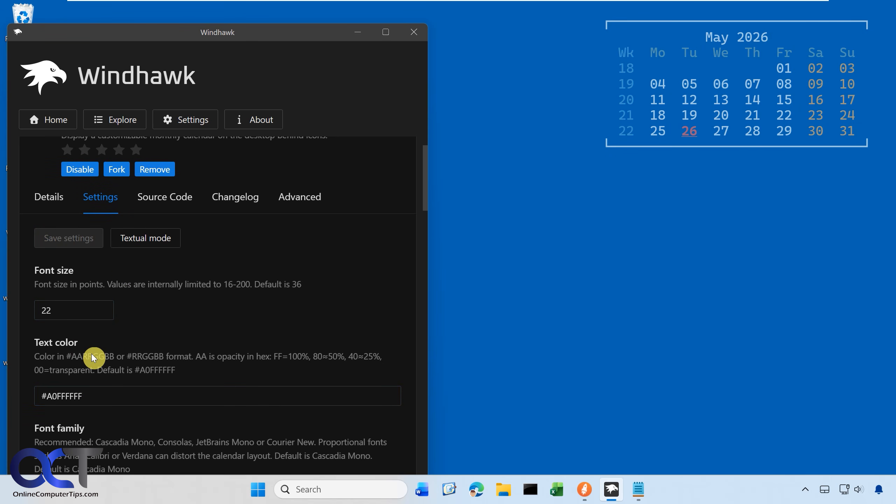
{"action": "scroll", "coordinate": [149, 391], "scroll_direction": "down", "scroll_amount": 8}
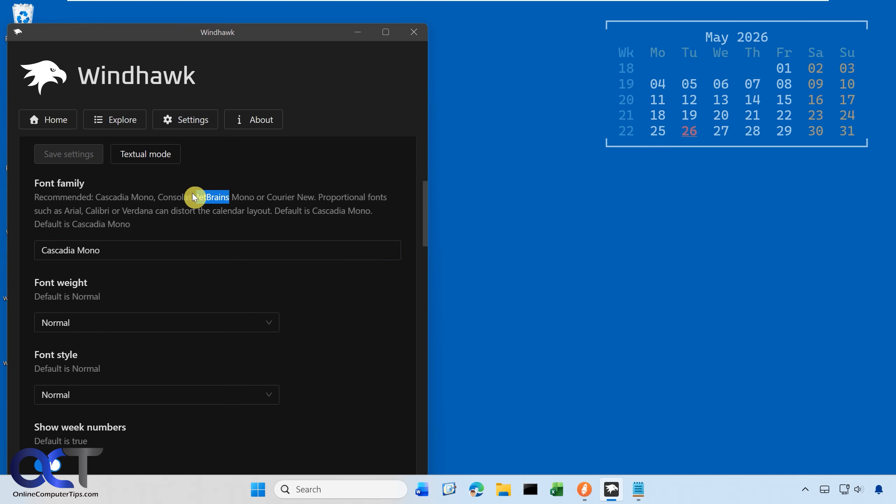
{"action": "triple_click", "coordinate": [79, 248]}
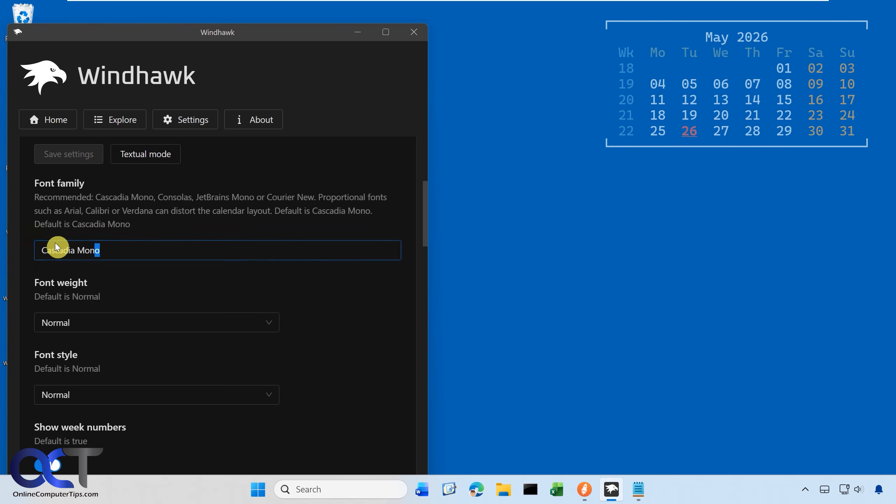
{"action": "type", "text": "JetBrains"}
{"action": "left_click", "coordinate": [85, 165]}
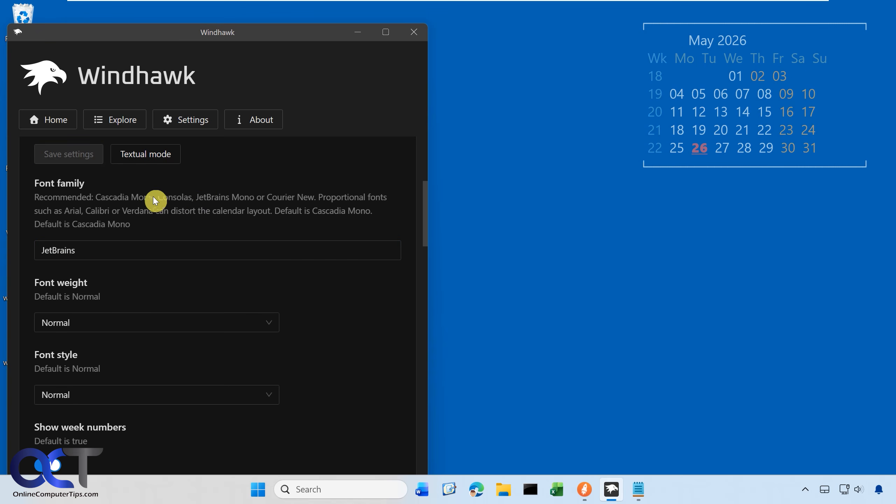
Step: Set the font family back to Cascadia Mono, copying the name from the recommended fonts, and save the settings
{"action": "left_click_drag", "start_coordinate": [100, 193], "coordinate": [93, 192]}
{"action": "key", "text": "ctrl+c"}
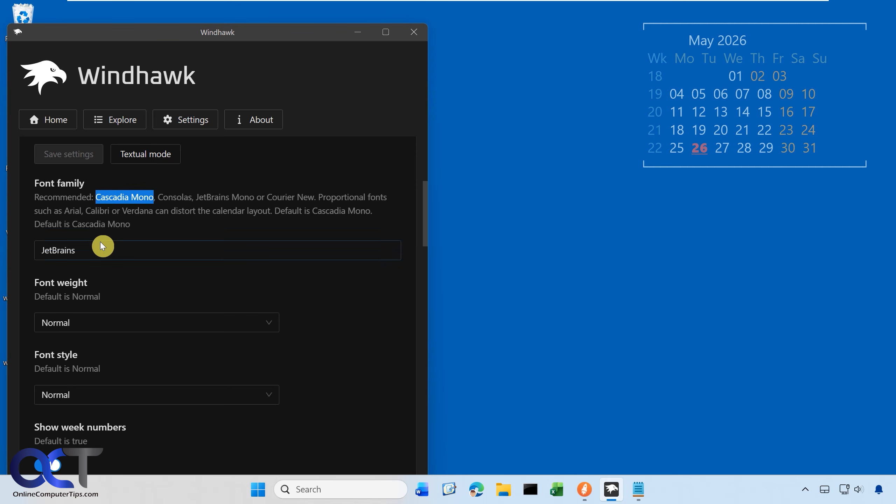
{"action": "left_click_drag", "start_coordinate": [100, 242], "coordinate": [35, 245]}
{"action": "key", "text": "ctrl+v"}
{"action": "left_click", "coordinate": [87, 155]}
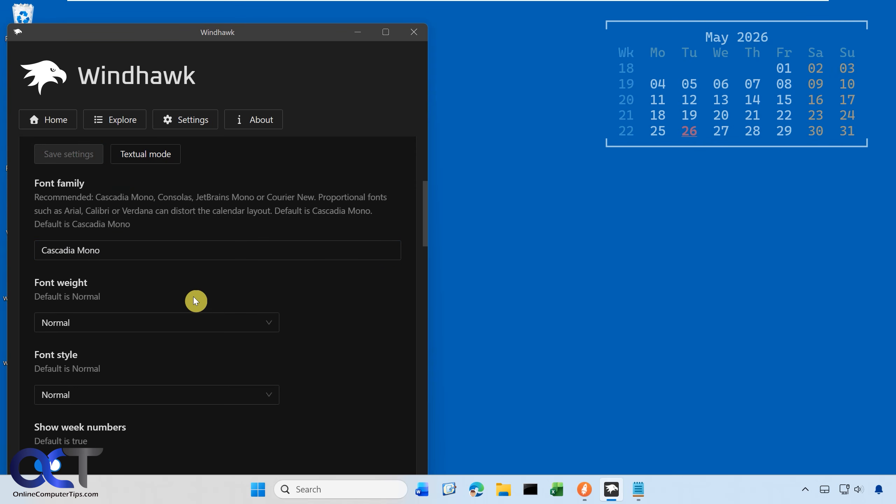
Step: Set the calendar's font weight to ExtraBold and save the settings
{"action": "scroll", "coordinate": [176, 312], "scroll_direction": "down", "scroll_amount": 2}
{"action": "left_click", "coordinate": [162, 261]}
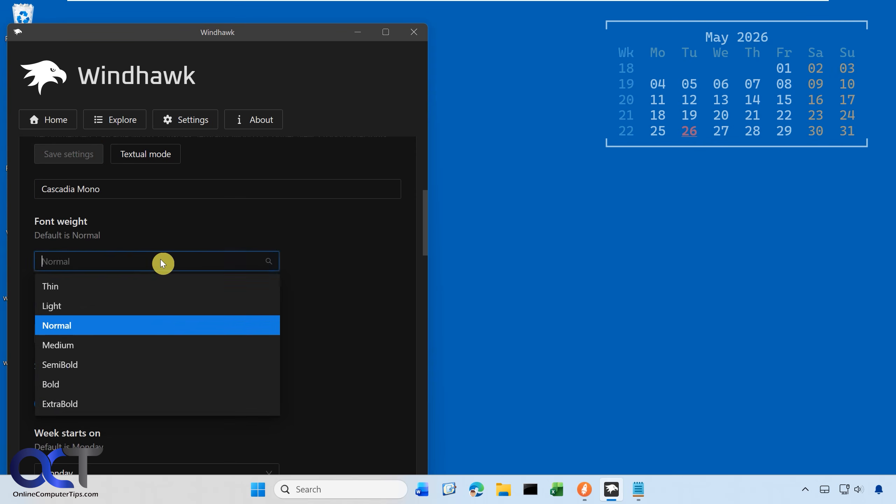
{"action": "left_click", "coordinate": [103, 401]}
{"action": "left_click", "coordinate": [80, 159]}
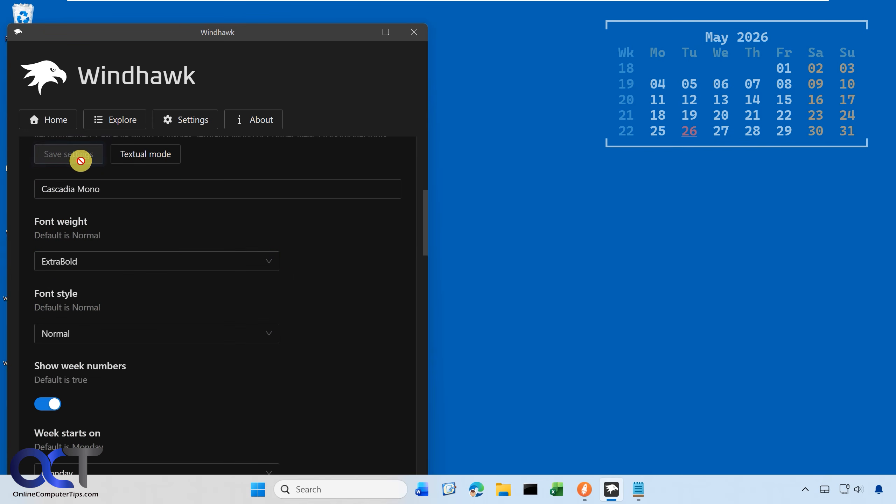
Step: Return the calendar's font weight to Normal and save the settings
{"action": "left_click", "coordinate": [218, 261]}
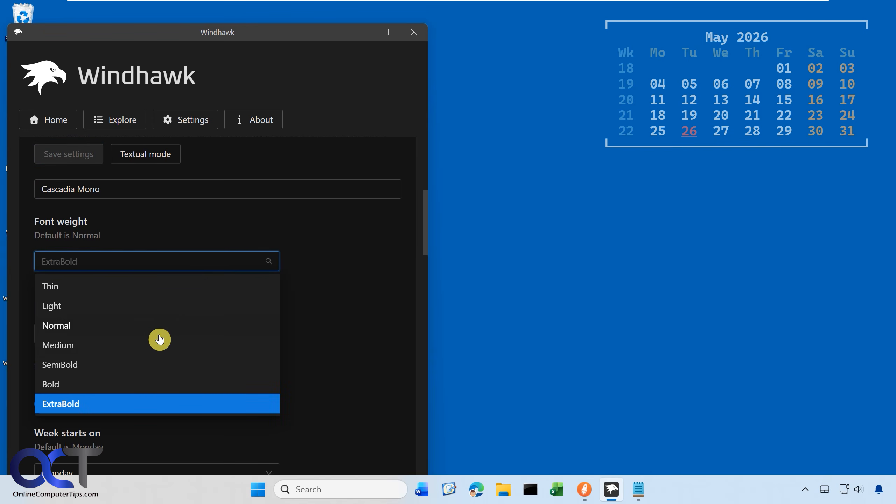
{"action": "left_click", "coordinate": [74, 330]}
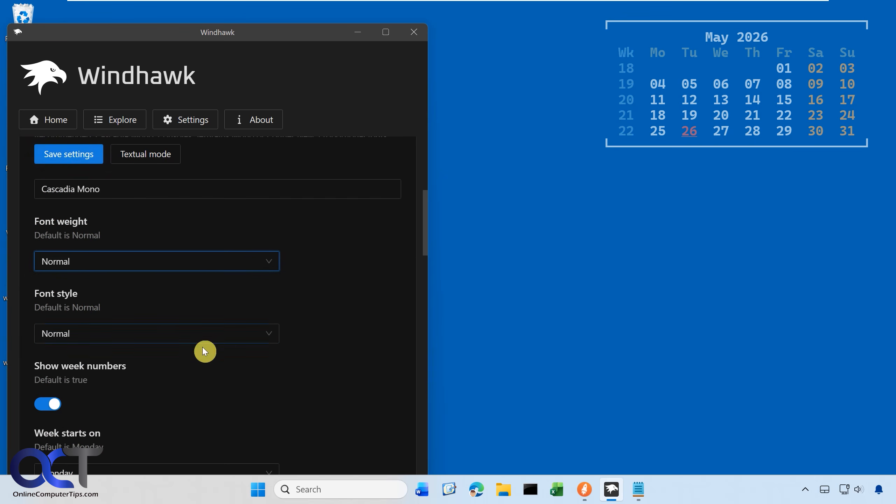
{"action": "left_click", "coordinate": [70, 152]}
Step: Turn off the week numbers in the calendar and save the settings
{"action": "scroll", "coordinate": [286, 368], "scroll_direction": "down", "scroll_amount": 2}
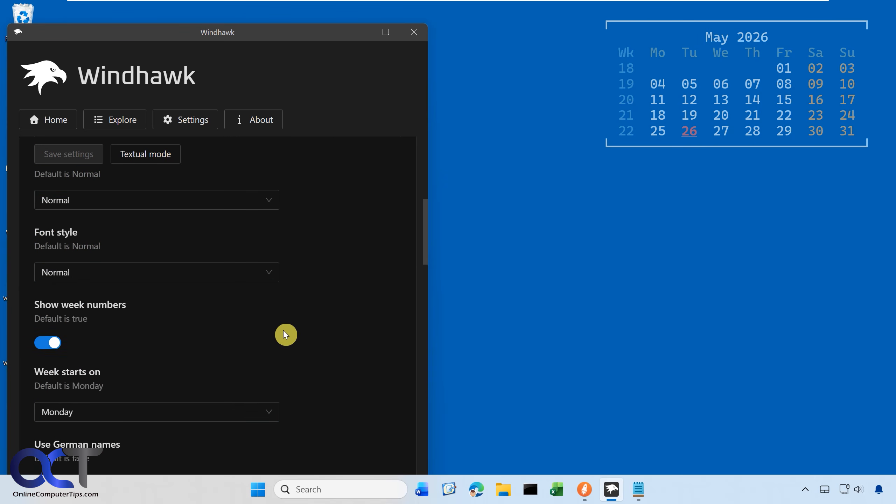
{"action": "scroll", "coordinate": [281, 328], "scroll_direction": "down", "scroll_amount": 2}
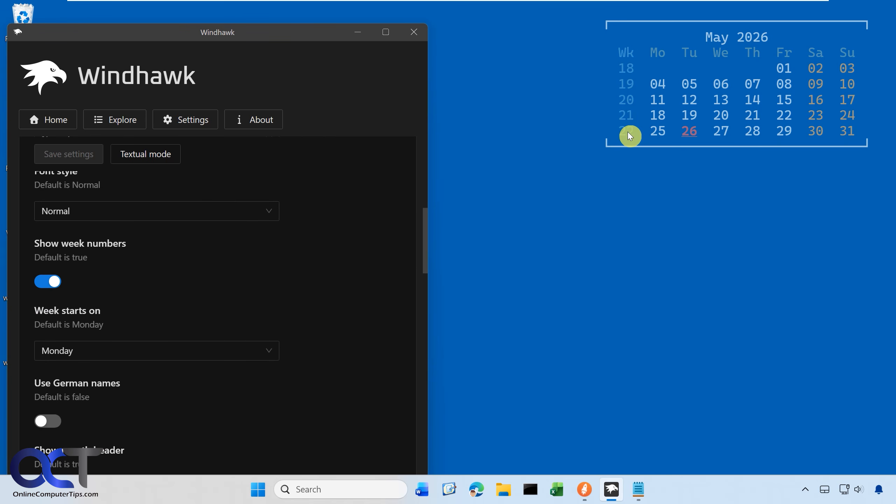
{"action": "left_click", "coordinate": [52, 288]}
{"action": "left_click", "coordinate": [72, 155]}
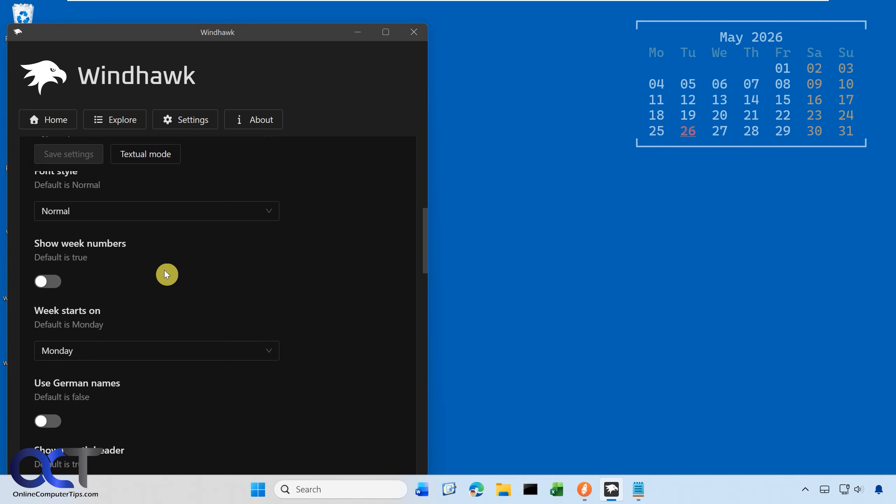
Step: Turn off the calendar's month header and save the settings
{"action": "scroll", "coordinate": [164, 270], "scroll_direction": "down", "scroll_amount": 3}
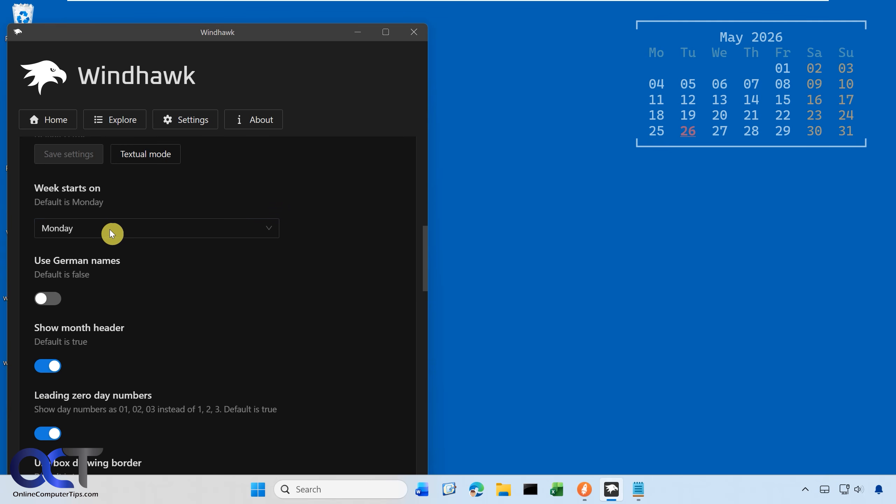
{"action": "scroll", "coordinate": [133, 293], "scroll_direction": "down", "scroll_amount": 3}
{"action": "left_click", "coordinate": [48, 243]}
{"action": "left_click", "coordinate": [73, 154]}
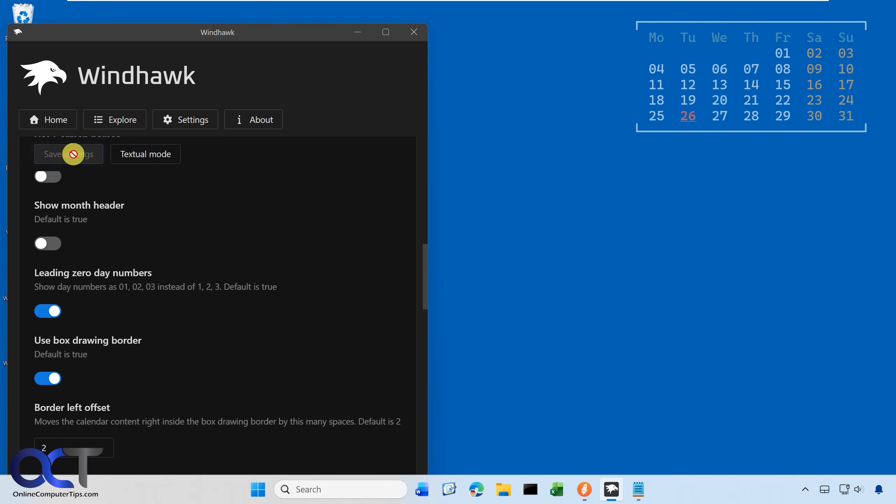
Step: Turn the calendar's month header back on and save the settings
{"action": "left_click", "coordinate": [52, 247]}
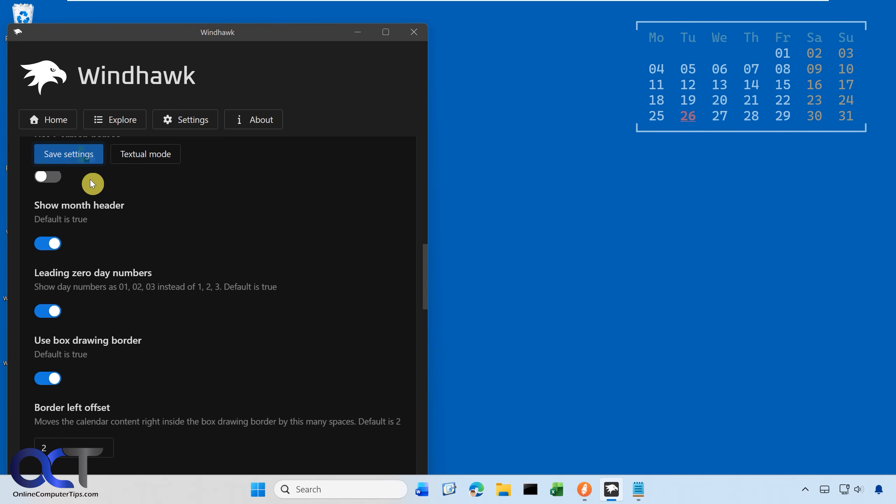
{"action": "left_click", "coordinate": [75, 156]}
Step: Turn off the box drawing border around the calendar and save the settings
{"action": "scroll", "coordinate": [127, 267], "scroll_direction": "down", "scroll_amount": 1}
{"action": "scroll", "coordinate": [126, 265], "scroll_direction": "down", "scroll_amount": 1}
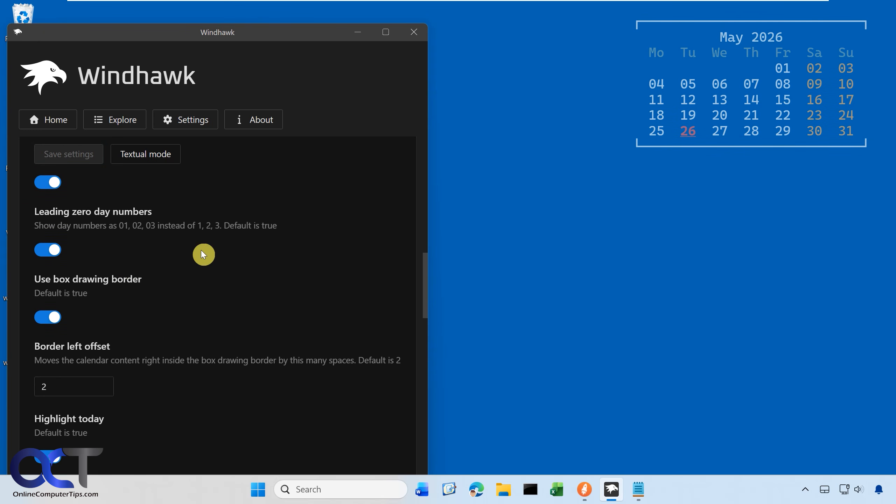
{"action": "left_click", "coordinate": [55, 316]}
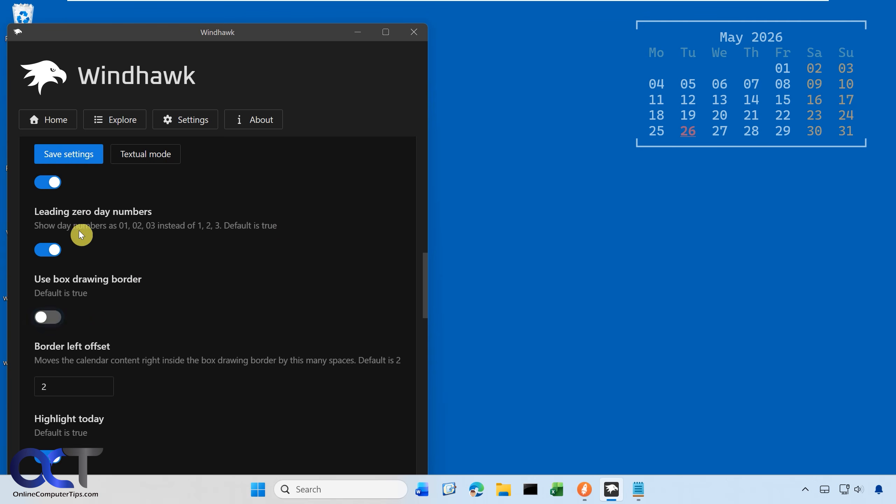
{"action": "left_click", "coordinate": [84, 156]}
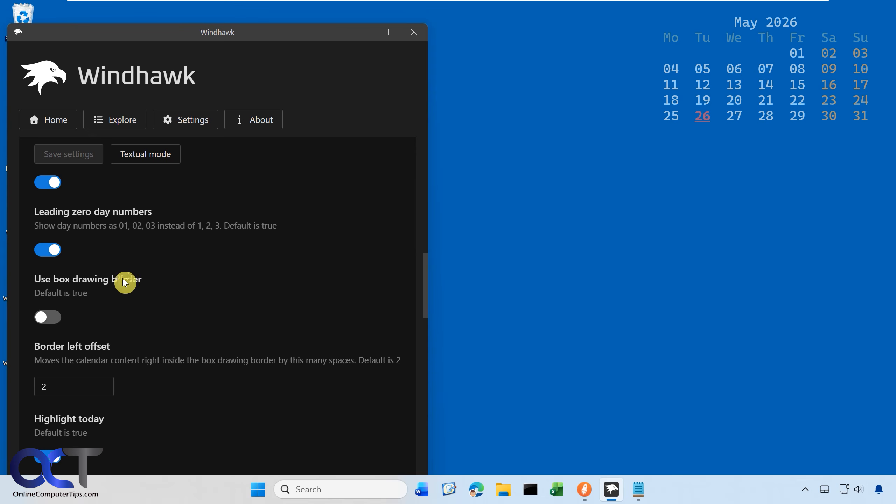
Step: Turn off the highlighting of day names in the calendar and save the settings
{"action": "scroll", "coordinate": [116, 275], "scroll_direction": "down", "scroll_amount": 3}
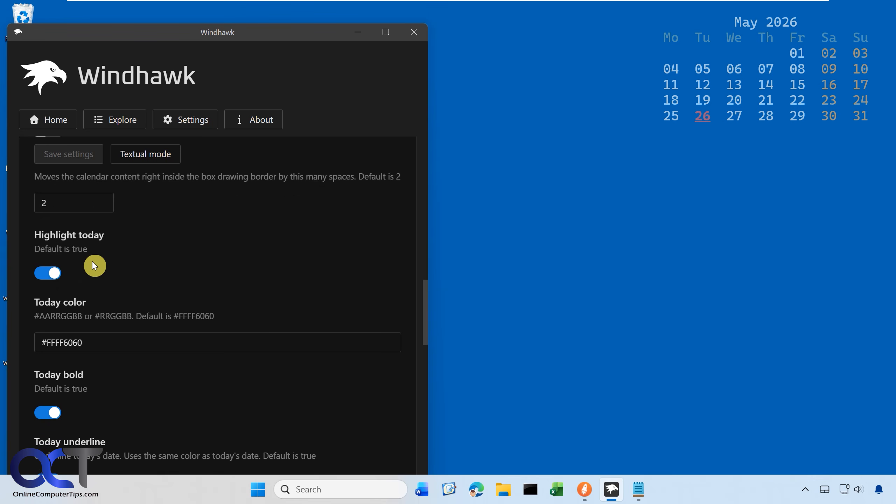
{"action": "scroll", "coordinate": [239, 296], "scroll_direction": "down", "scroll_amount": 3}
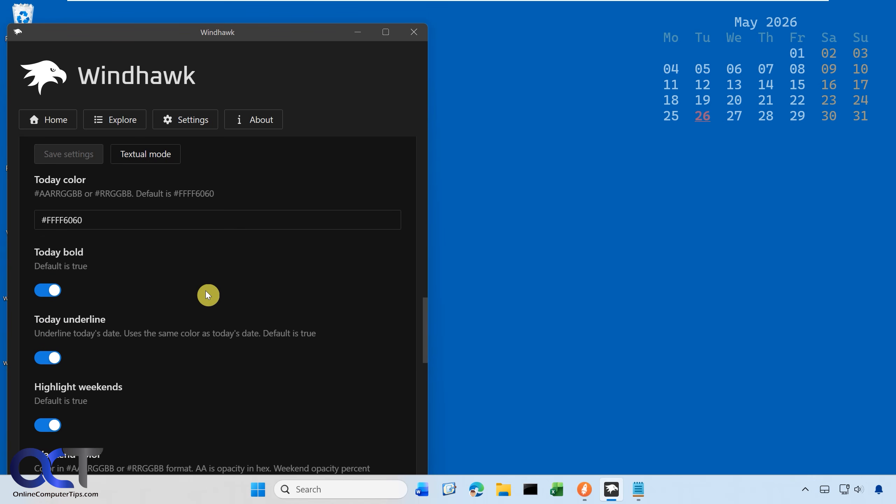
{"action": "scroll", "coordinate": [208, 295], "scroll_direction": "down", "scroll_amount": 2}
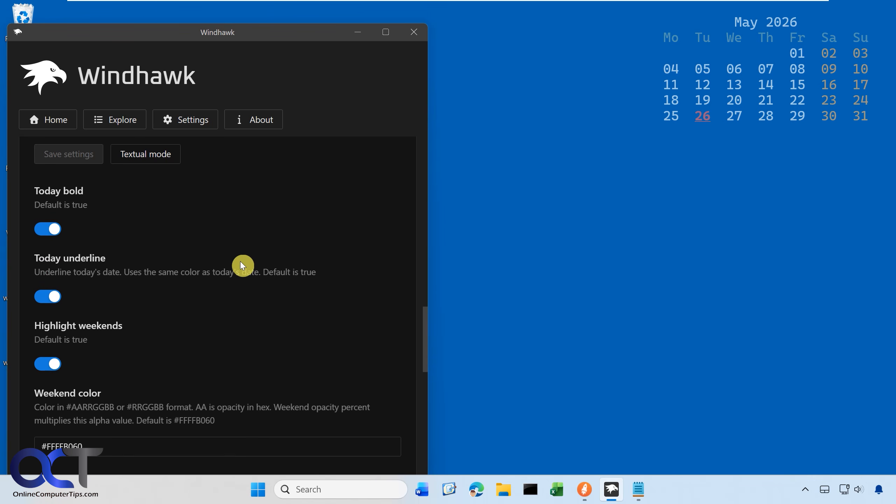
{"action": "scroll", "coordinate": [264, 267], "scroll_direction": "down", "scroll_amount": 2}
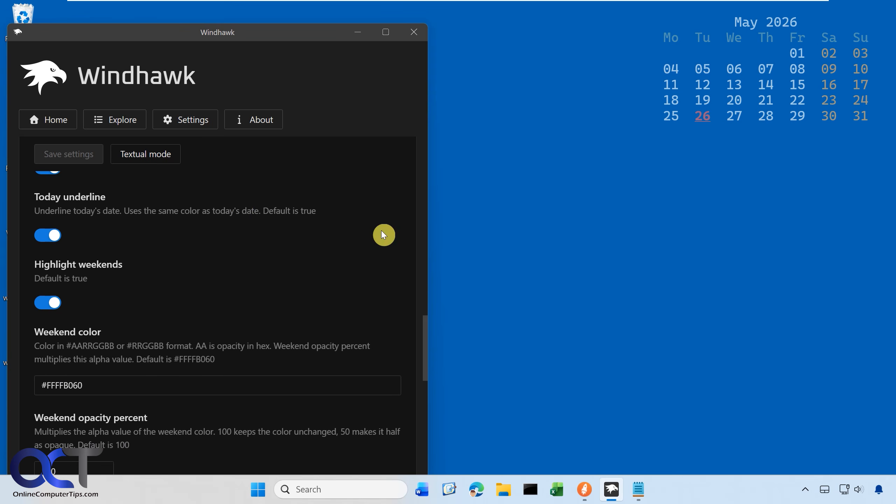
{"action": "scroll", "coordinate": [189, 279], "scroll_direction": "down", "scroll_amount": 5}
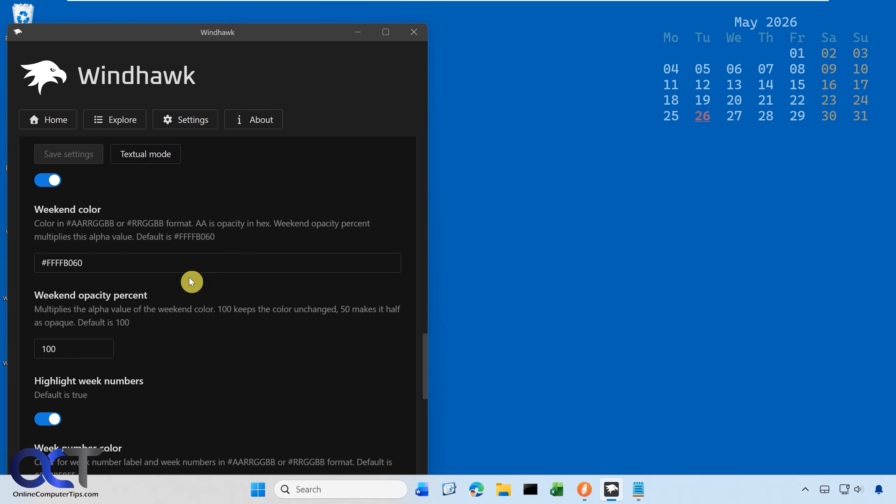
{"action": "scroll", "coordinate": [189, 277], "scroll_direction": "down", "scroll_amount": 4}
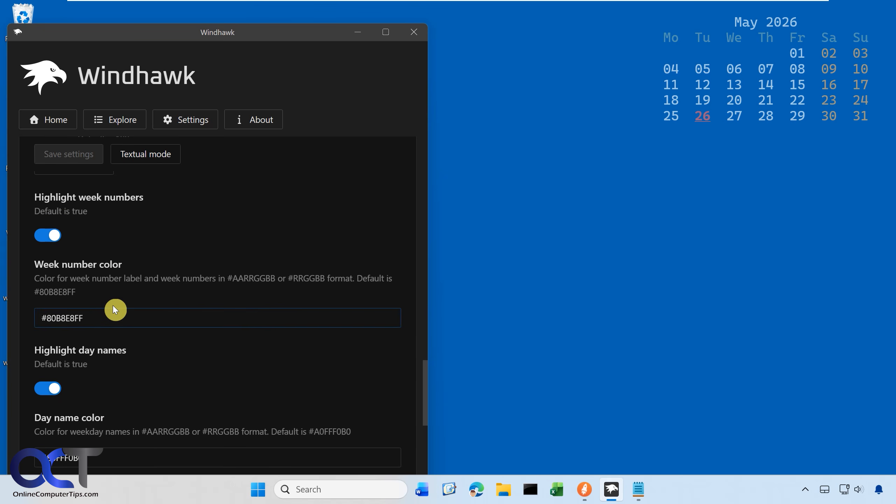
{"action": "scroll", "coordinate": [115, 309], "scroll_direction": "down", "scroll_amount": 4}
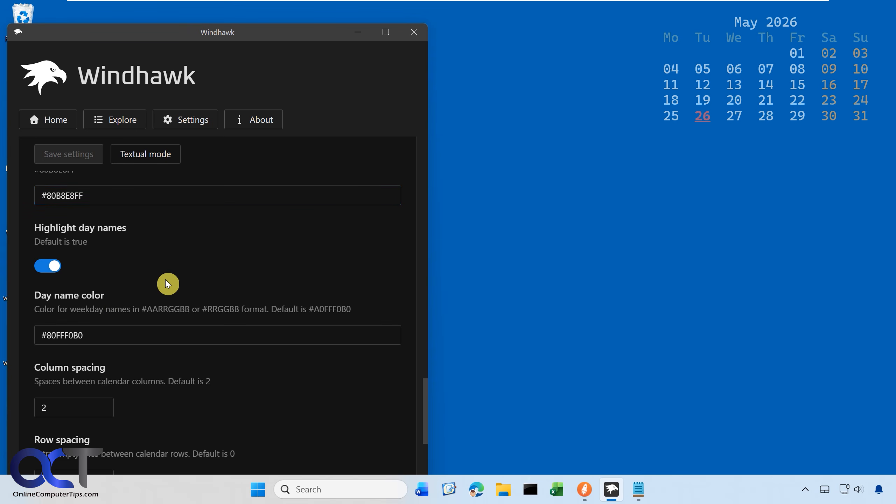
{"action": "left_click", "coordinate": [51, 267]}
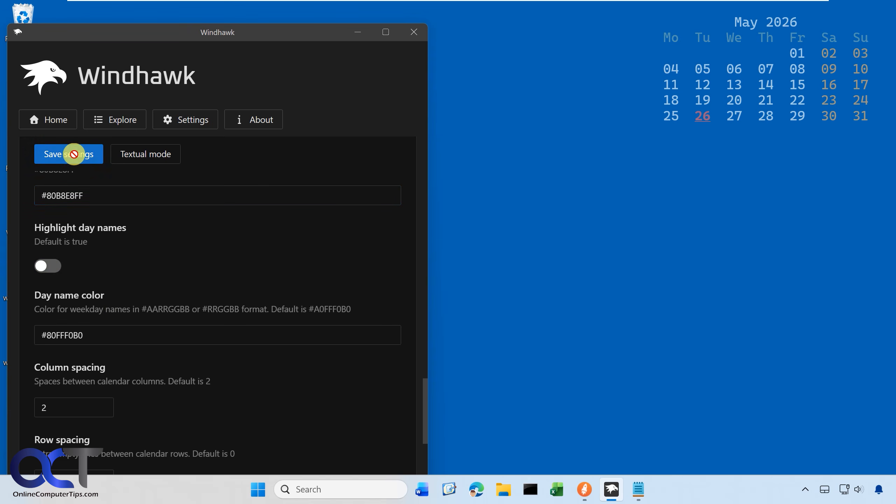
{"action": "left_click", "coordinate": [75, 168]}
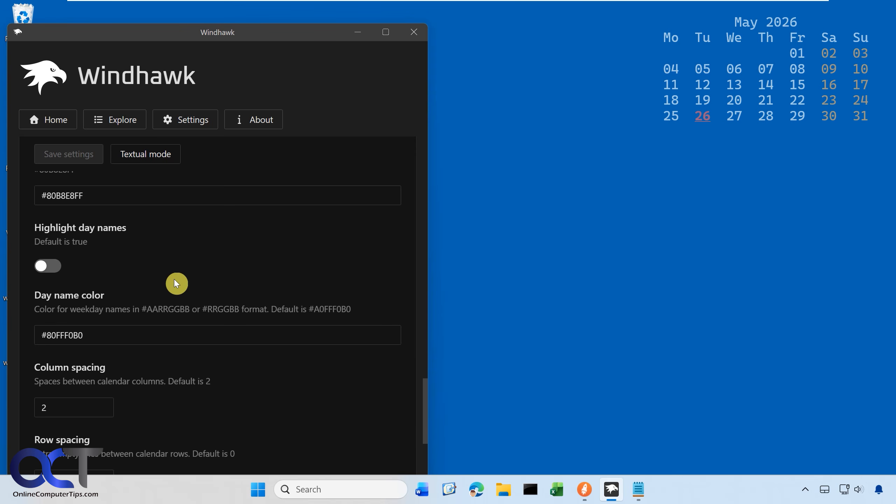
Step: Set the calendar's column spacing to 10 and save the settings
{"action": "scroll", "coordinate": [160, 320], "scroll_direction": "down", "scroll_amount": 3}
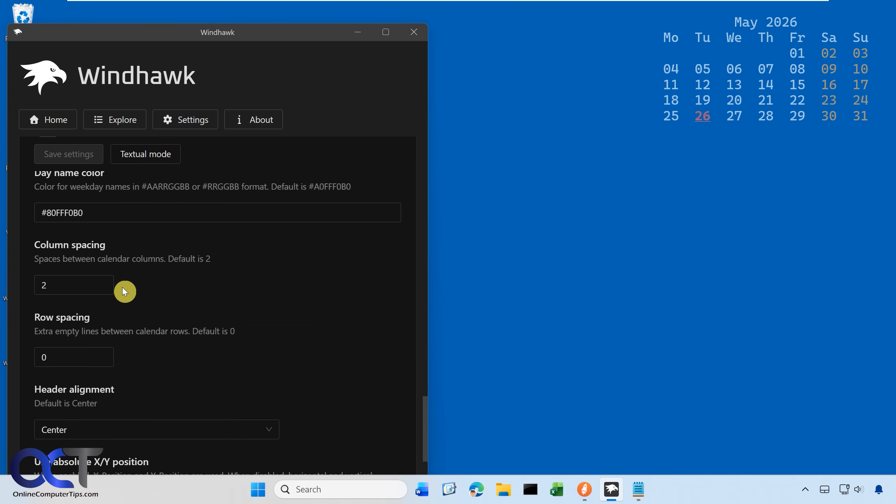
{"action": "double_click", "coordinate": [38, 282]}
{"action": "type", "text": "10"}
{"action": "left_click", "coordinate": [79, 165]}
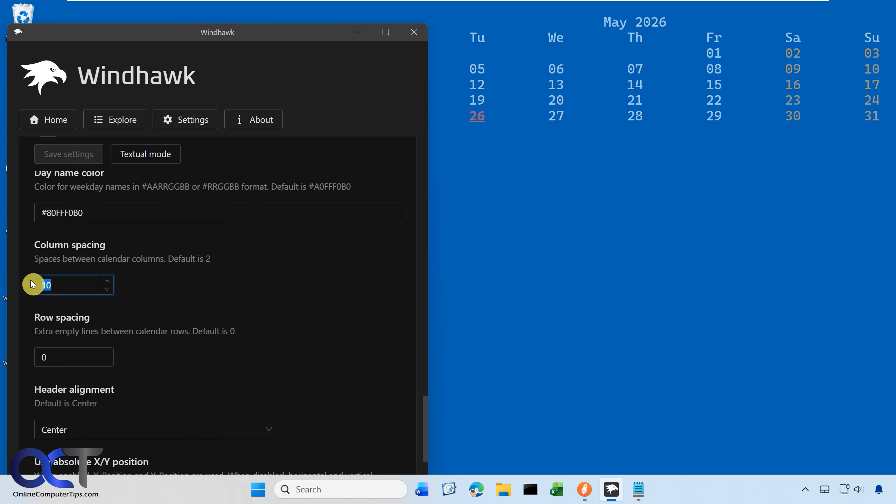
Step: Return the calendar's column spacing to 2 and save the settings
{"action": "type", "text": "2"}
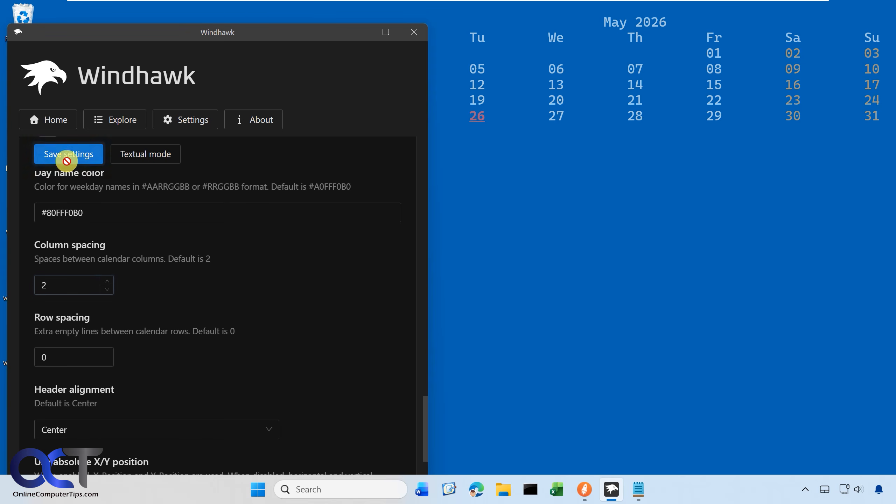
{"action": "left_click", "coordinate": [67, 155]}
Step: View the available header alignment options without changing the selection
{"action": "scroll", "coordinate": [145, 368], "scroll_direction": "down", "scroll_amount": 3}
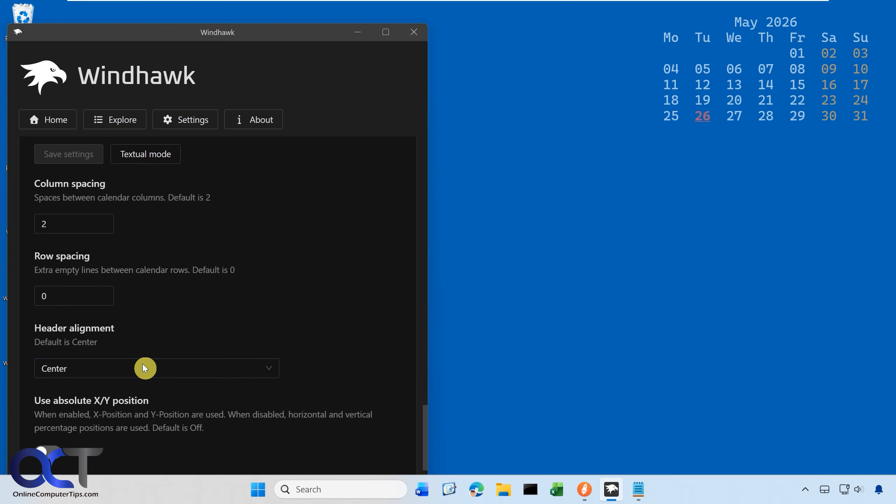
{"action": "left_click", "coordinate": [97, 306]}
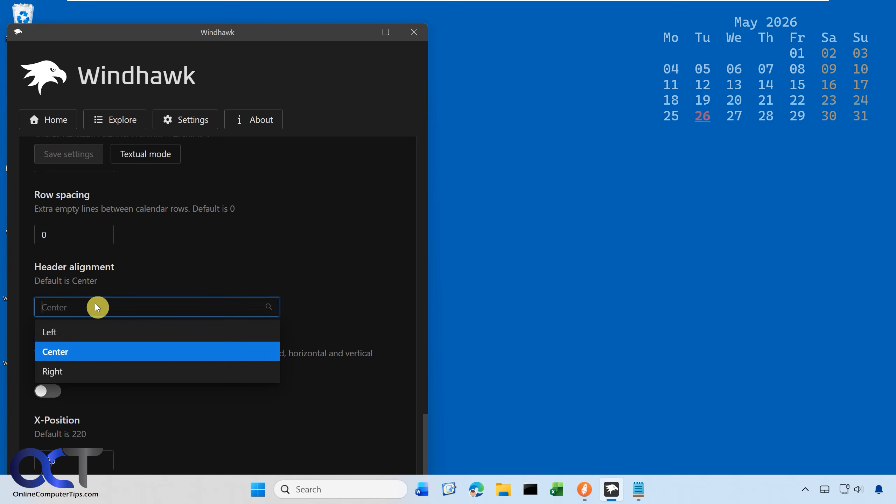
{"action": "left_click", "coordinate": [178, 266]}
Step: Enable absolute X/Y positioning for the calendar and save the settings
{"action": "scroll", "coordinate": [187, 331], "scroll_direction": "down", "scroll_amount": 3}
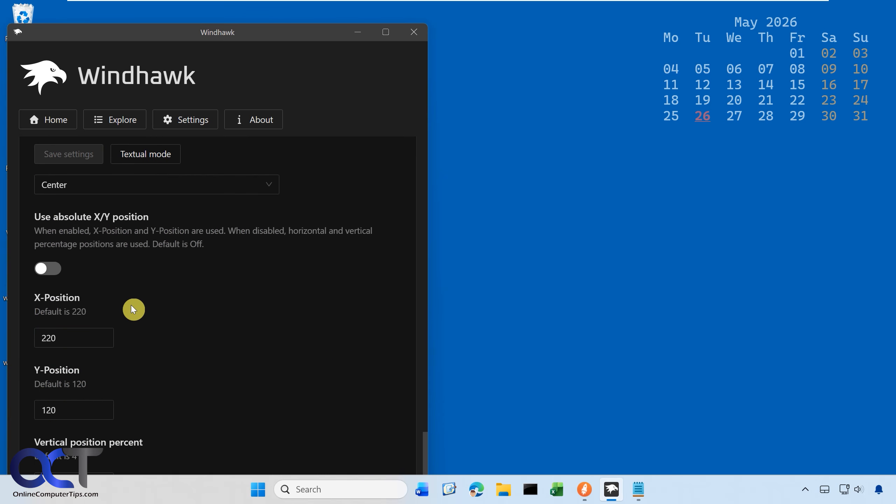
{"action": "left_click", "coordinate": [56, 273]}
{"action": "left_click", "coordinate": [79, 160]}
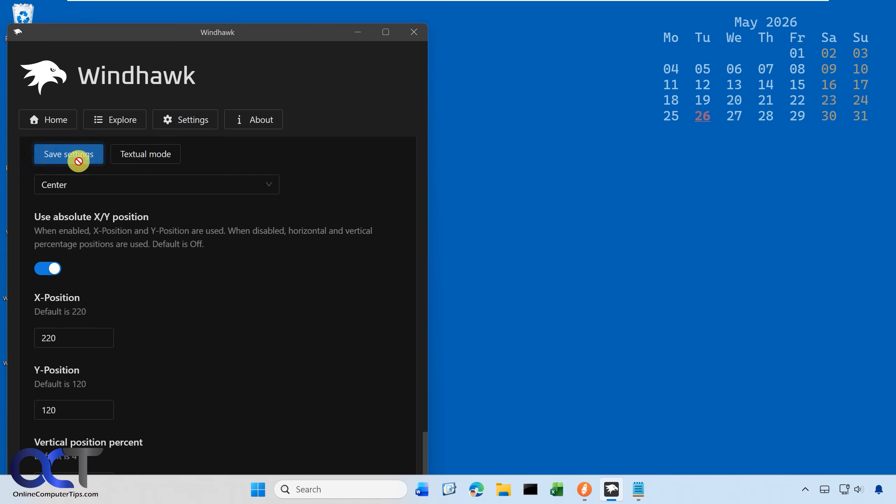
Step: Move the Windhawk window off the calendar, set the calendar's X-Position to 400 and save the settings
{"action": "left_click_drag", "start_coordinate": [183, 34], "coordinate": [553, 31]}
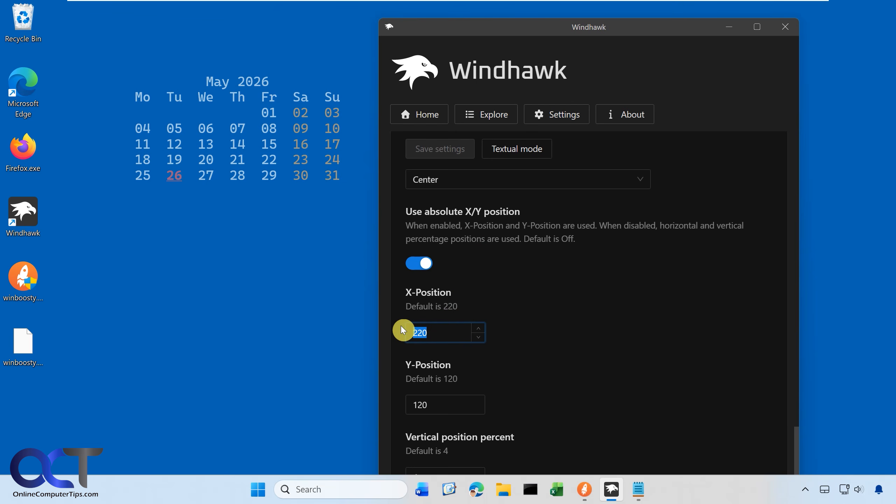
{"action": "type", "text": "400"}
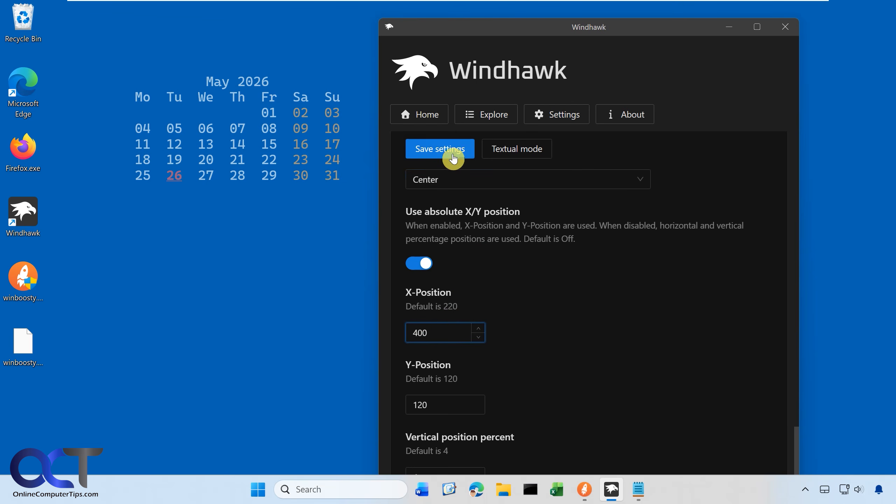
{"action": "left_click", "coordinate": [453, 157]}
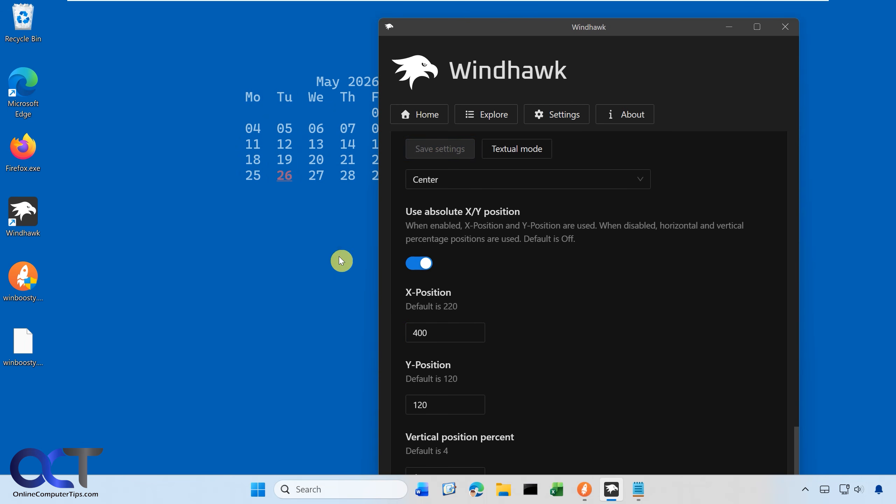
Step: Disable absolute X/Y positioning, save the settings and move the Windhawk window away from the calendar's percentage-based position
{"action": "left_click", "coordinate": [415, 269]}
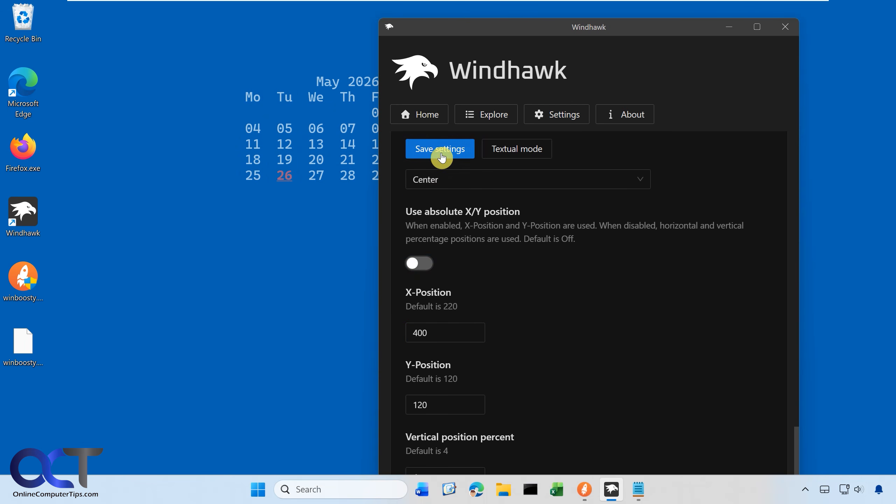
{"action": "left_click", "coordinate": [440, 153]}
{"action": "left_click_drag", "start_coordinate": [616, 28], "coordinate": [319, 30]}
Step: Enable the calendar's background and save the settings
{"action": "scroll", "coordinate": [203, 295], "scroll_direction": "down", "scroll_amount": 5}
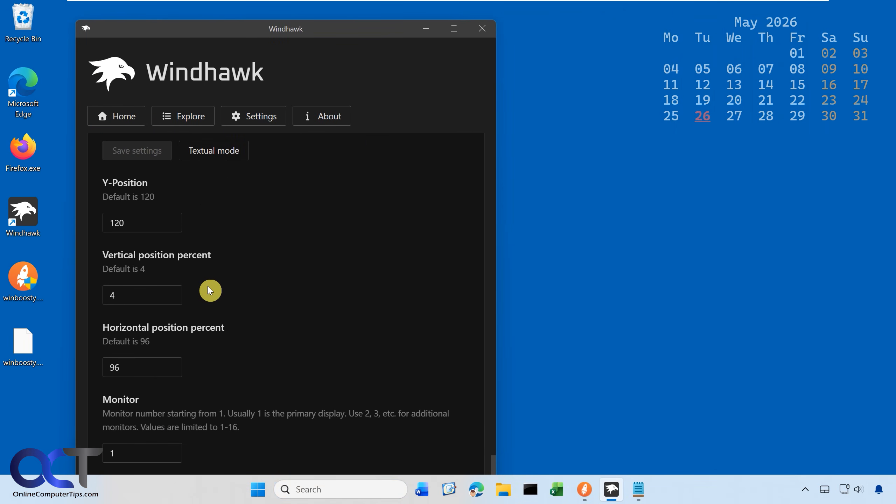
{"action": "scroll", "coordinate": [202, 289], "scroll_direction": "down", "scroll_amount": 2}
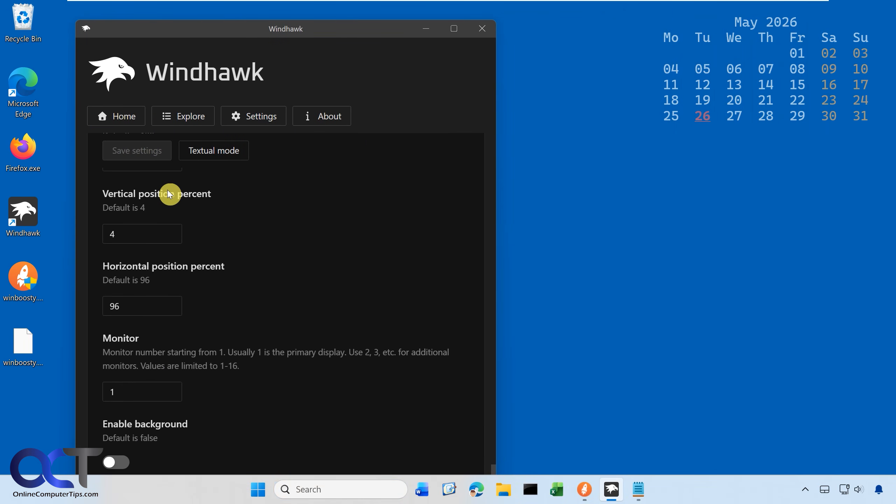
{"action": "scroll", "coordinate": [210, 324], "scroll_direction": "down", "scroll_amount": 2}
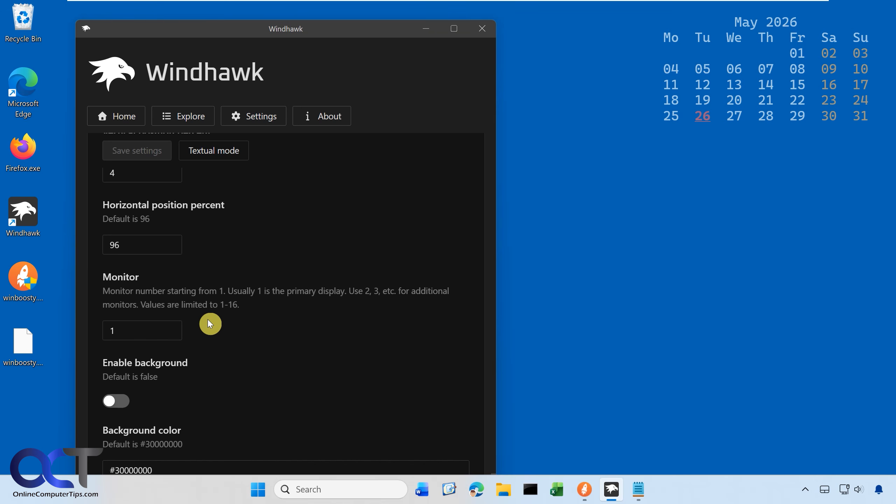
{"action": "scroll", "coordinate": [163, 320], "scroll_direction": "down", "scroll_amount": 4}
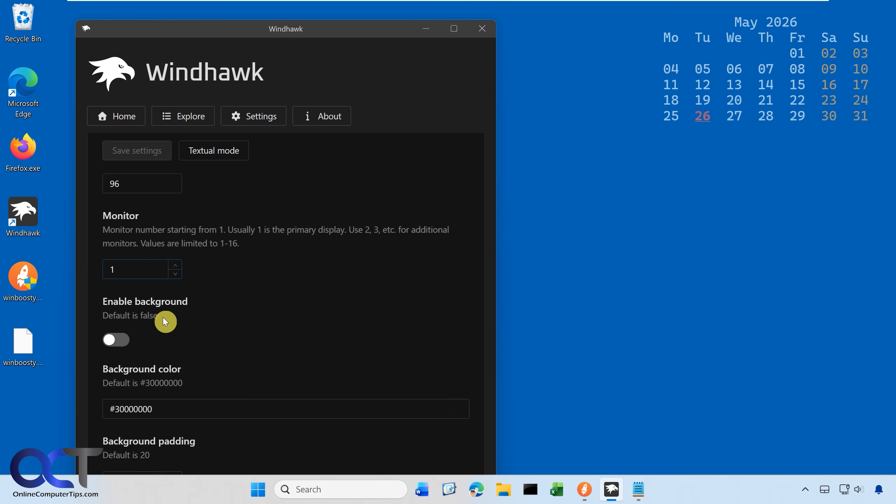
{"action": "left_click", "coordinate": [131, 289]}
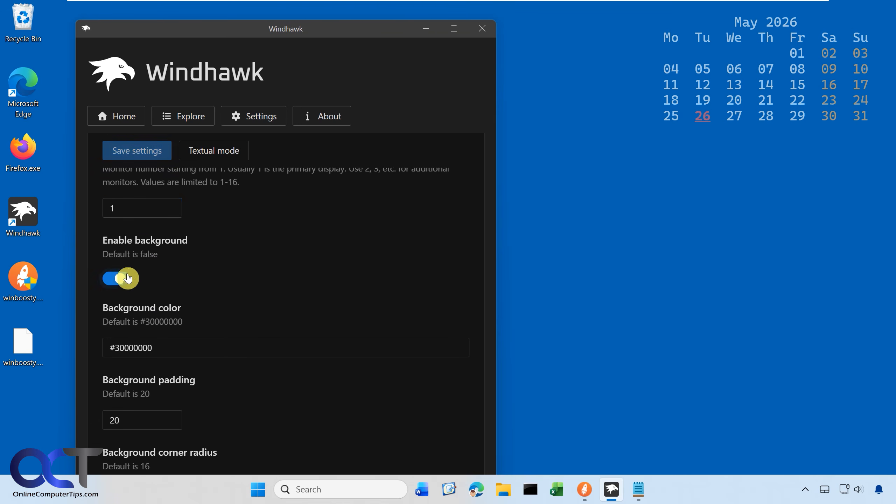
{"action": "left_click", "coordinate": [141, 157]}
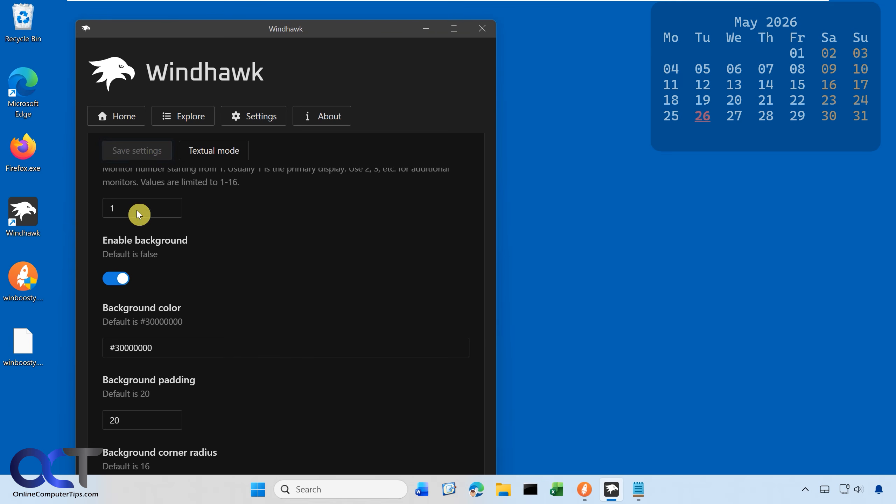
Step: Disable the calendar's background and save the settings
{"action": "left_click", "coordinate": [116, 279]}
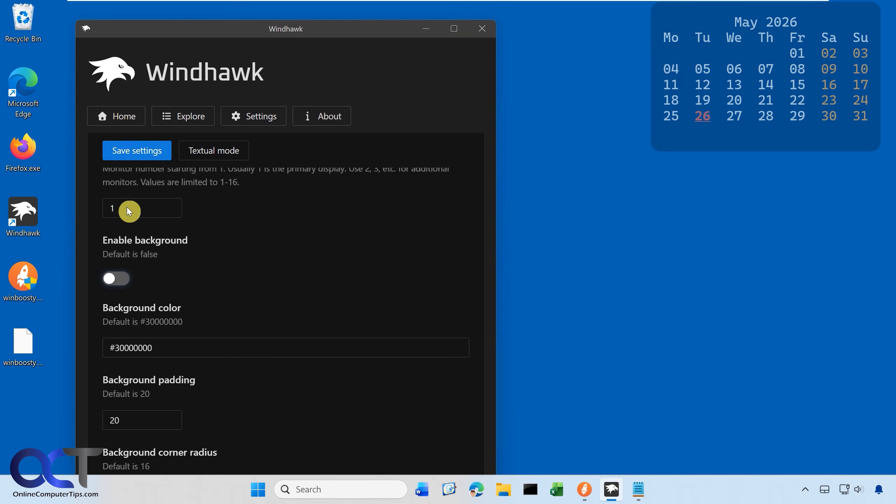
{"action": "left_click", "coordinate": [128, 156]}
Step: Look over the remaining background settings, test selecting a date on the desktop calendar, and move the Windhawk window over the calendar
{"action": "scroll", "coordinate": [211, 307], "scroll_direction": "down", "scroll_amount": 4}
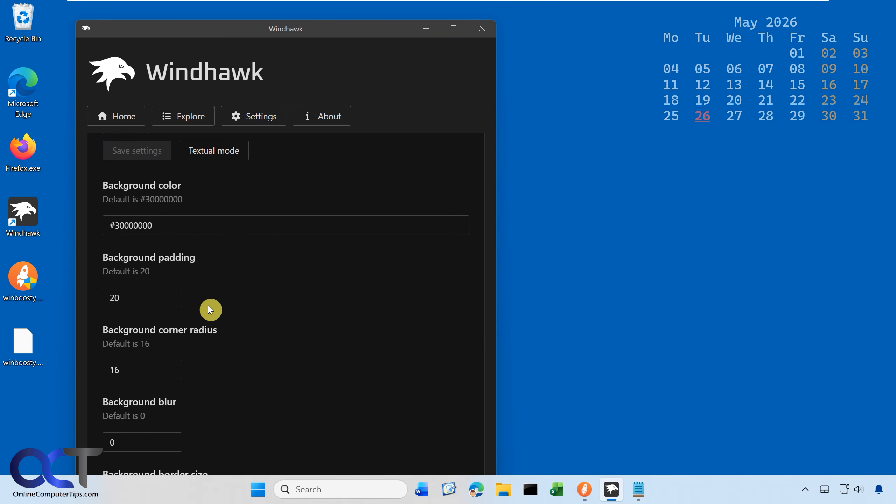
{"action": "scroll", "coordinate": [209, 308], "scroll_direction": "down", "scroll_amount": 1}
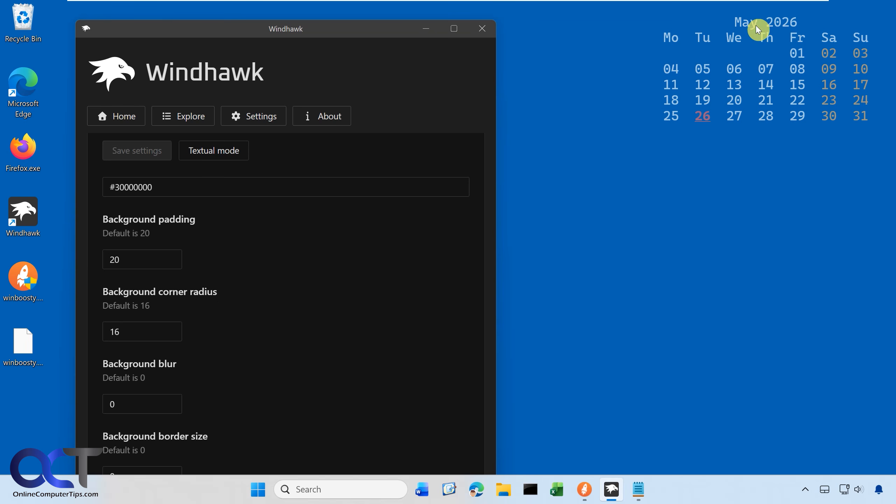
{"action": "left_click", "coordinate": [796, 70]}
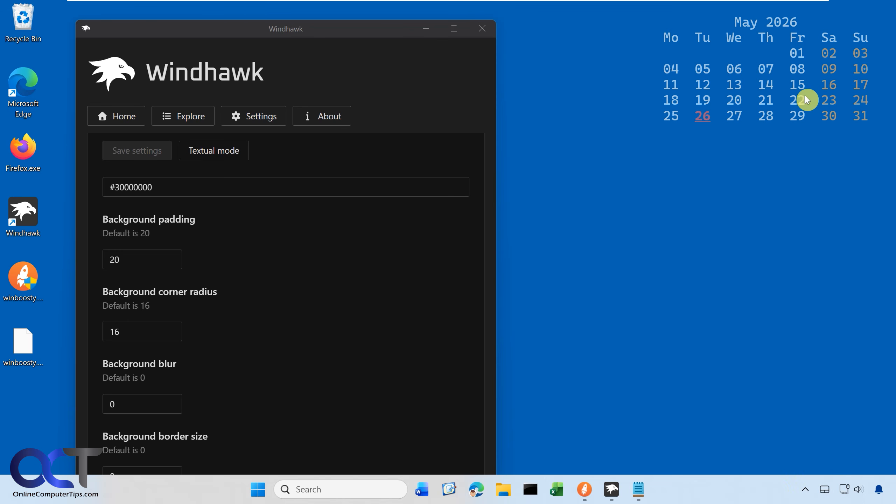
{"action": "left_click_drag", "start_coordinate": [390, 34], "coordinate": [731, 25]}
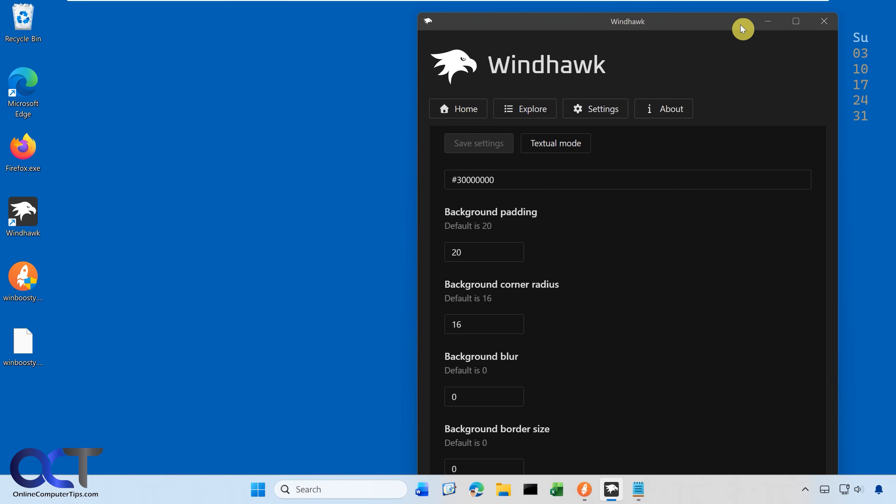
Step: Disable the Calendar Live Overlay mod among the installed mods and minimize the Windhawk window to check the desktop
{"action": "left_click_drag", "start_coordinate": [740, 24], "coordinate": [447, 47]}
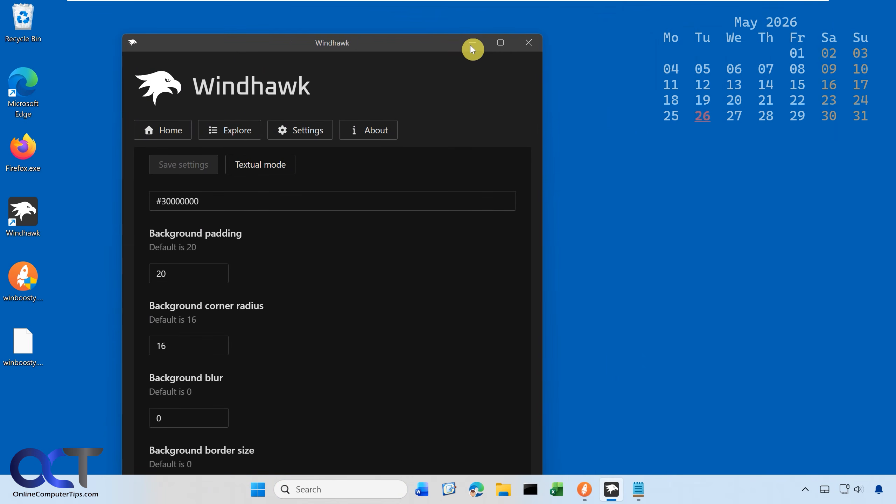
{"action": "left_click", "coordinate": [500, 40]}
{"action": "left_click", "coordinate": [565, 60]}
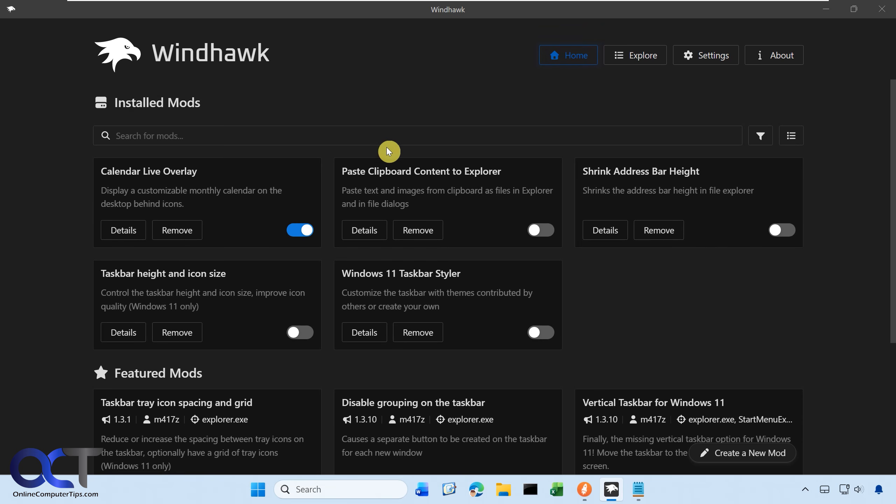
{"action": "left_click", "coordinate": [298, 233]}
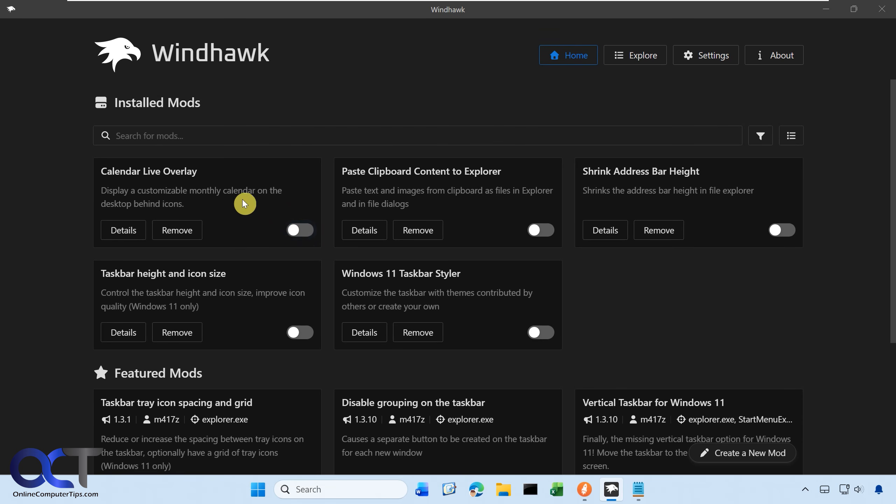
{"action": "left_click", "coordinate": [822, 15]}
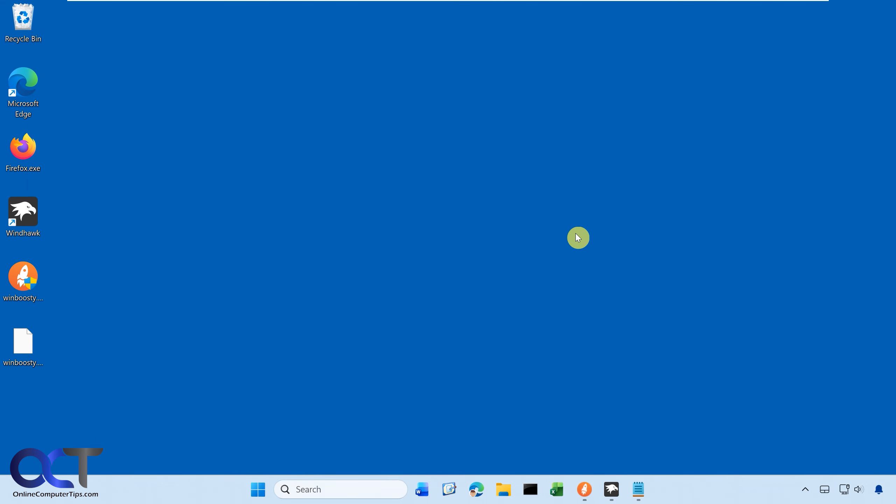
Step: Check the hidden system tray icons for Windhawk, and return to its window to browse the catalogue of available mods
{"action": "left_click", "coordinate": [805, 490]}
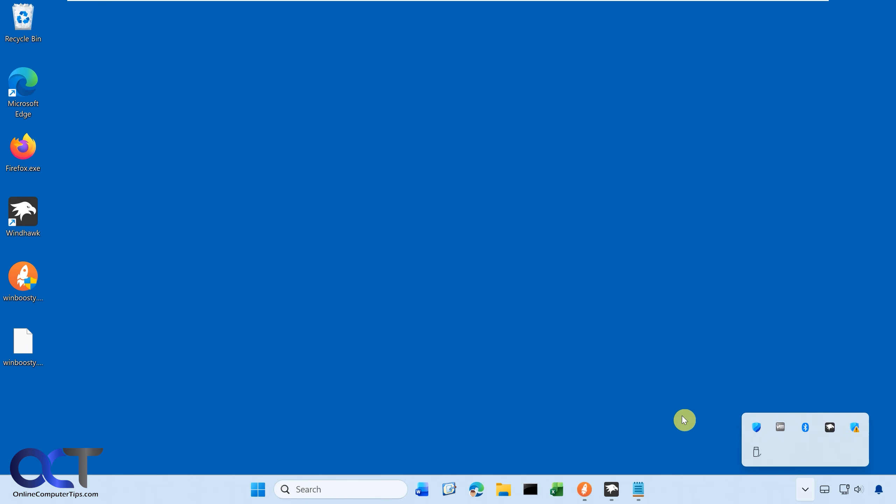
{"action": "left_click", "coordinate": [682, 497]}
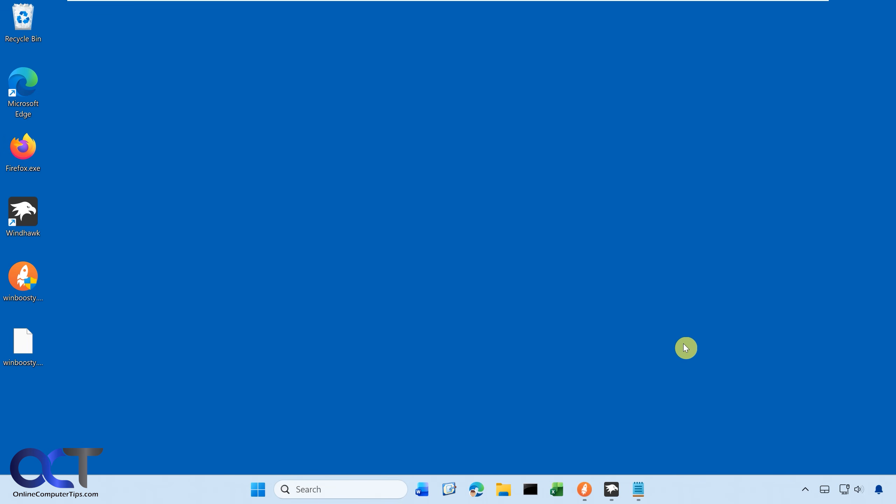
{"action": "left_click", "coordinate": [612, 489]}
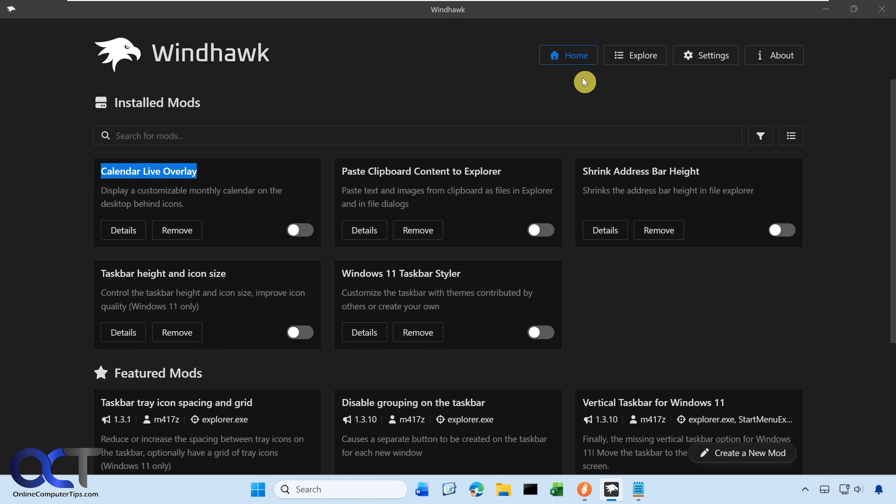
{"action": "left_click", "coordinate": [625, 57]}
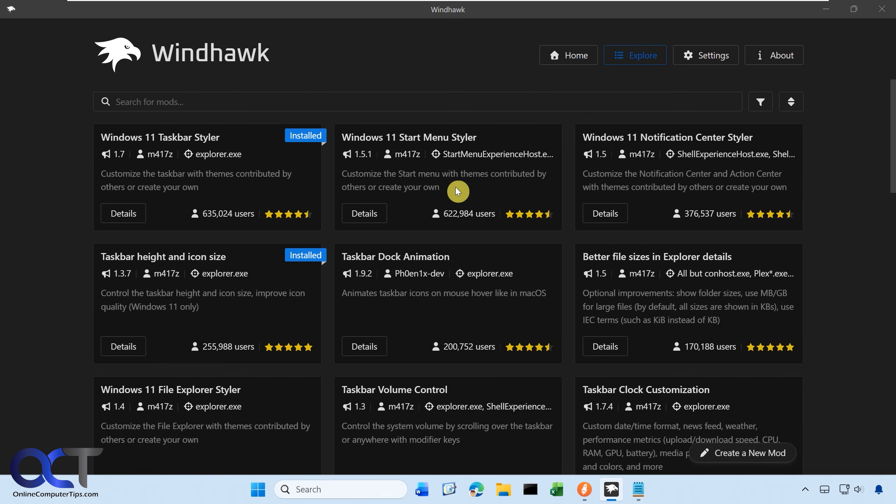